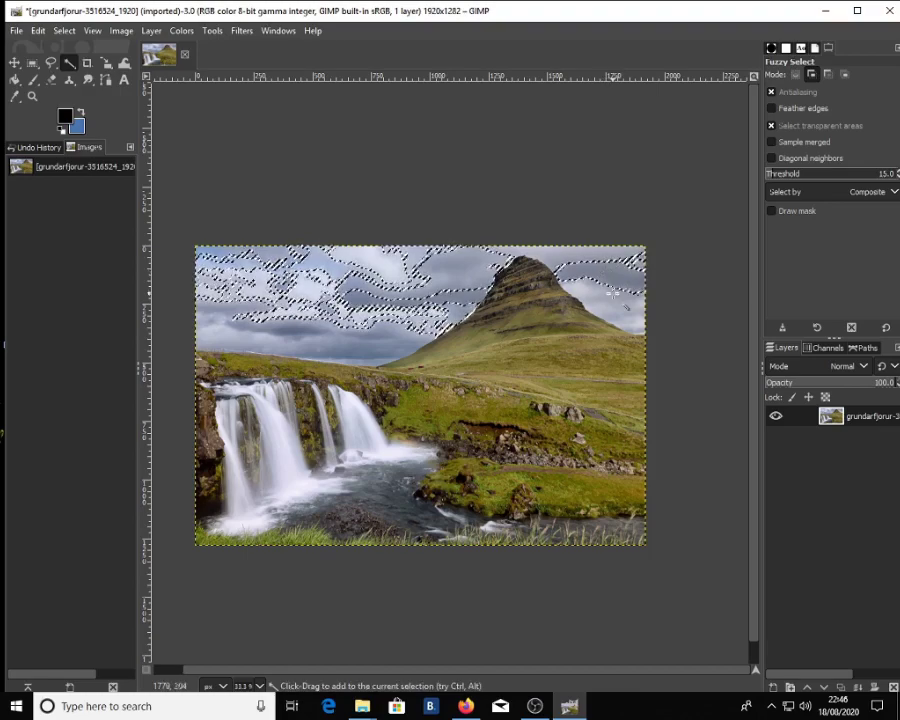
Extend the fuzzy selection across the grey sky areas and delete the selected sky.
drag(612, 294, 600, 273)
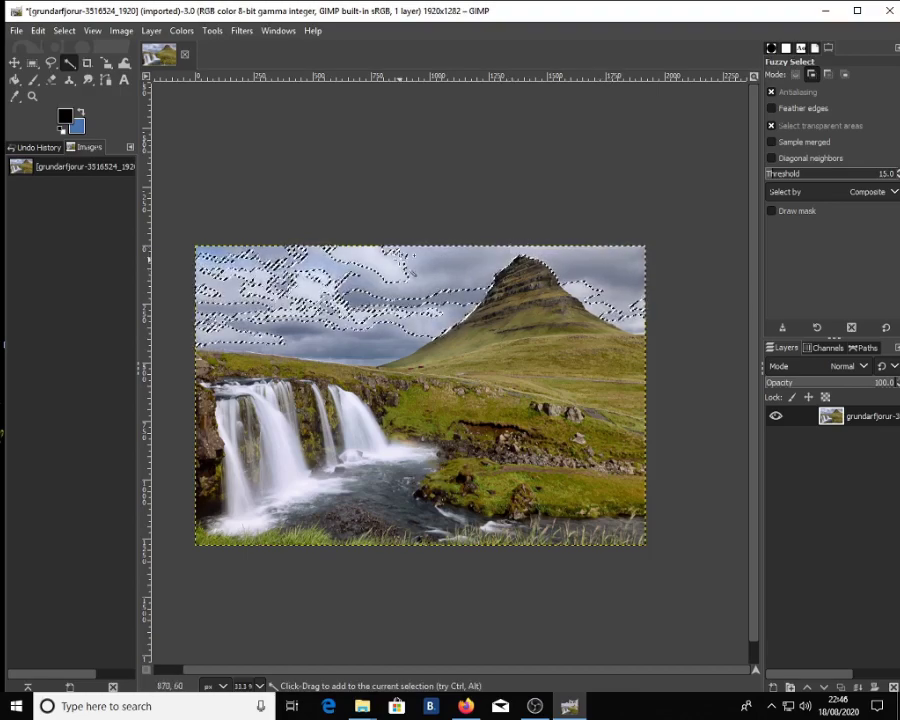
shift+click(218, 260)
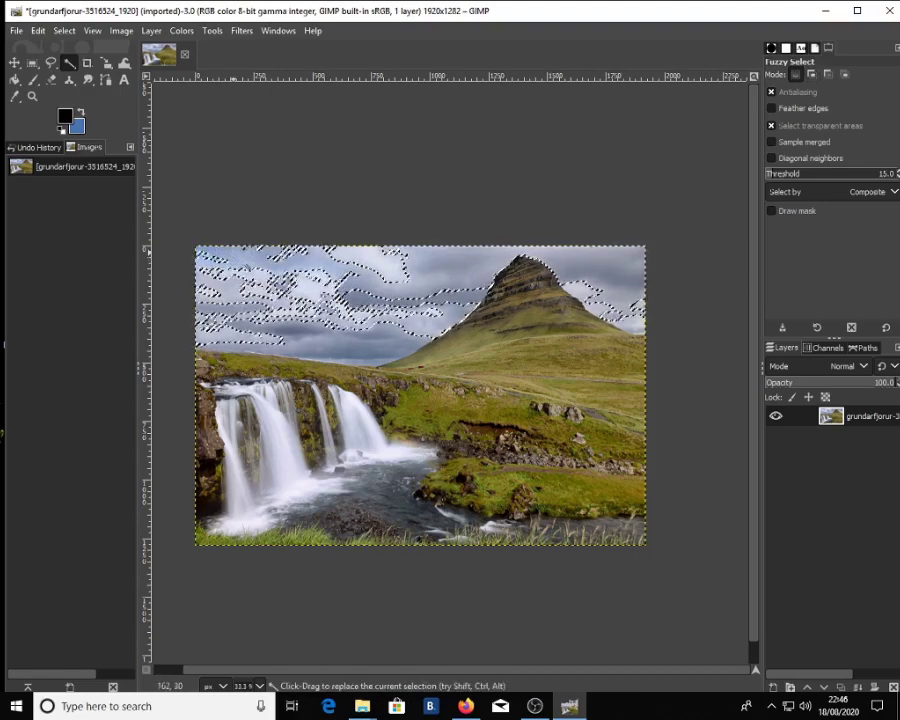
key(Delete)
Fuzzy-select and delete the remaining large white clouds and blue sky bands on both sides of the mountain.
click(386, 262)
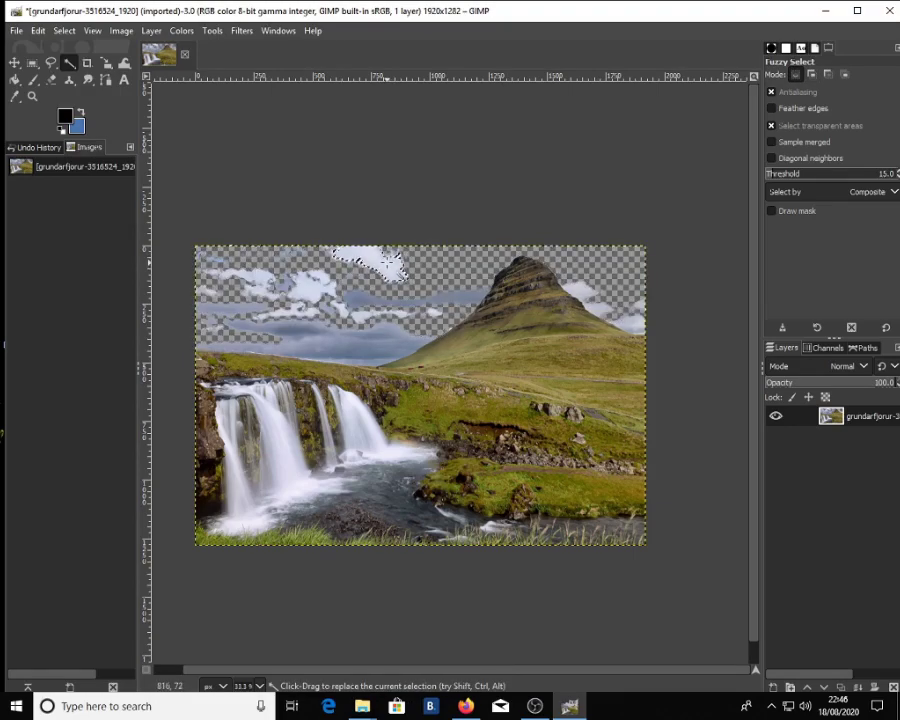
click(384, 320)
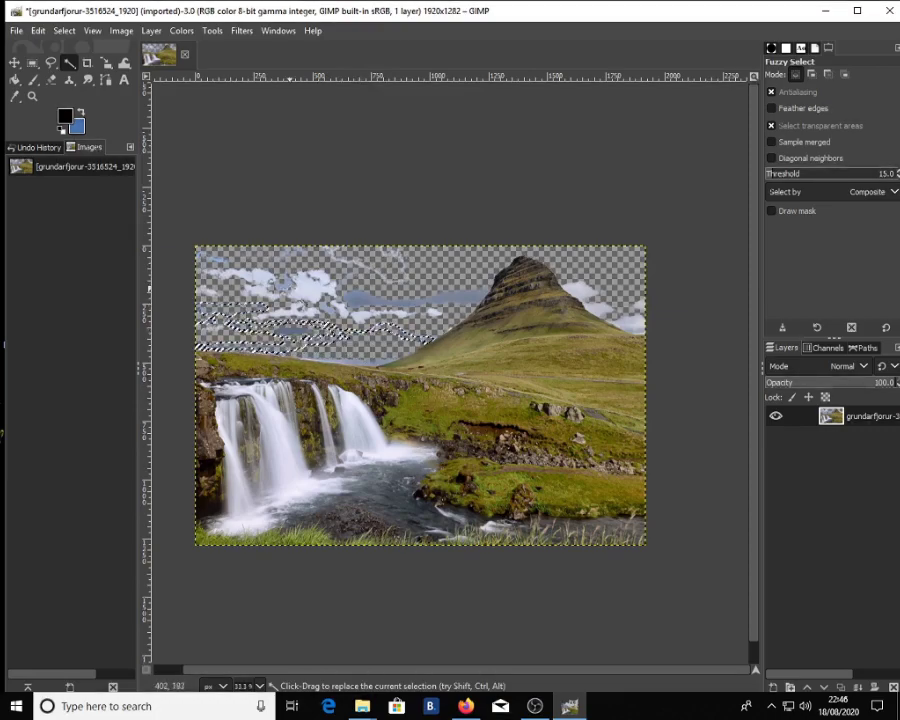
click(305, 284)
key(Delete)
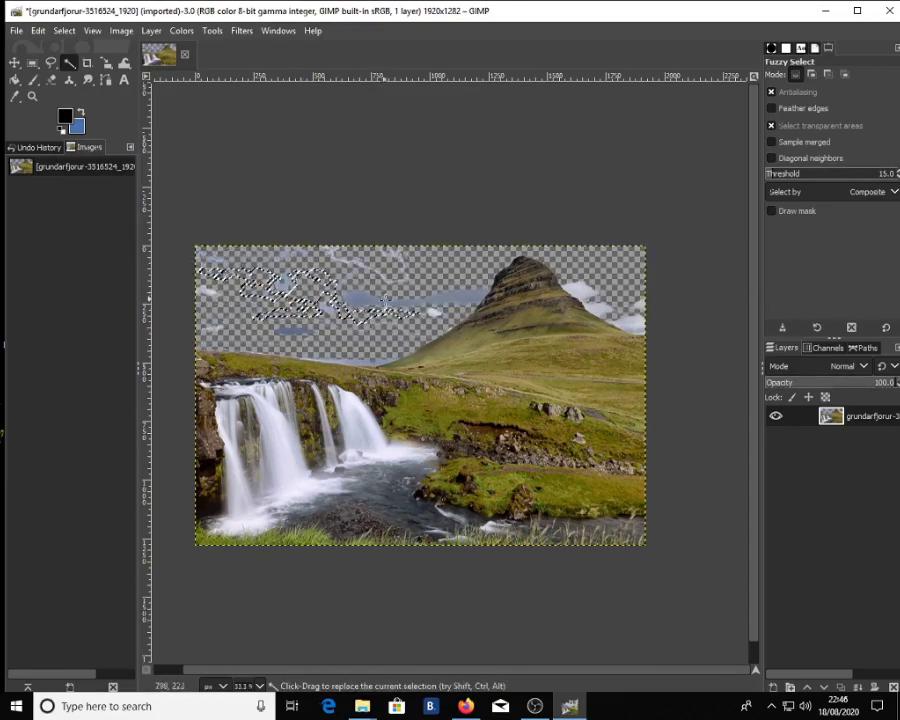
click(415, 297)
click(645, 312)
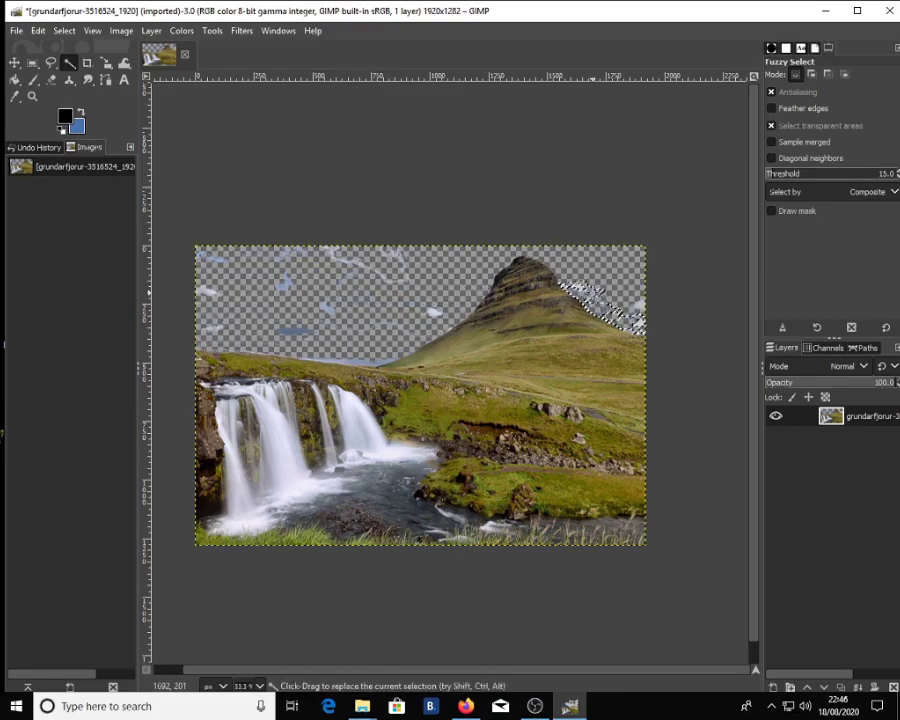
key(Delete)
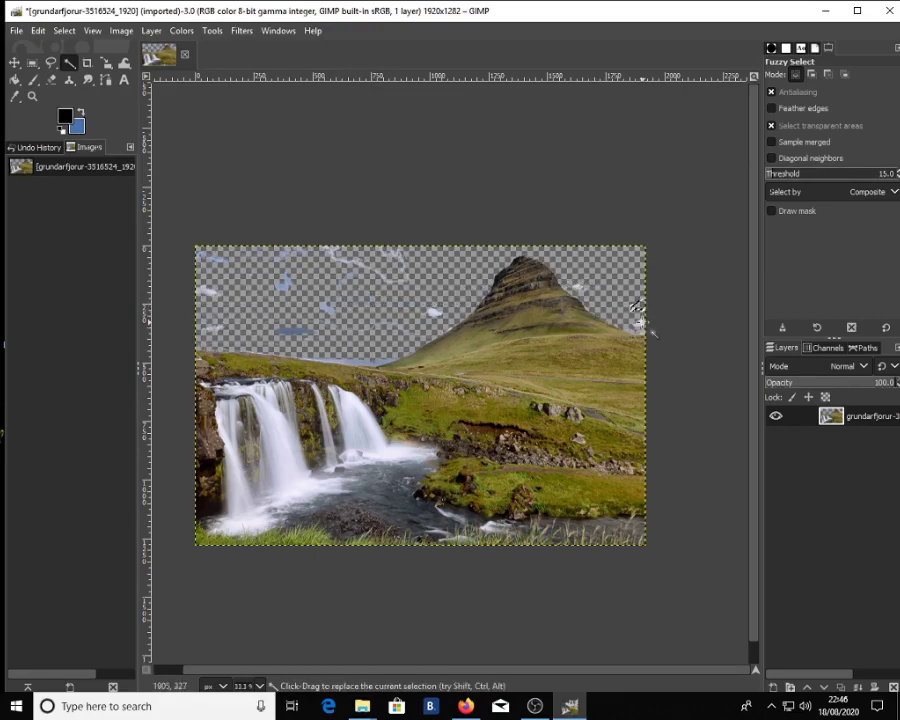
Remove the leftover clouds, blue patch and pale fringe along the mountain's right slope with Fuzzy Select.
scroll(640, 325, up, 4)
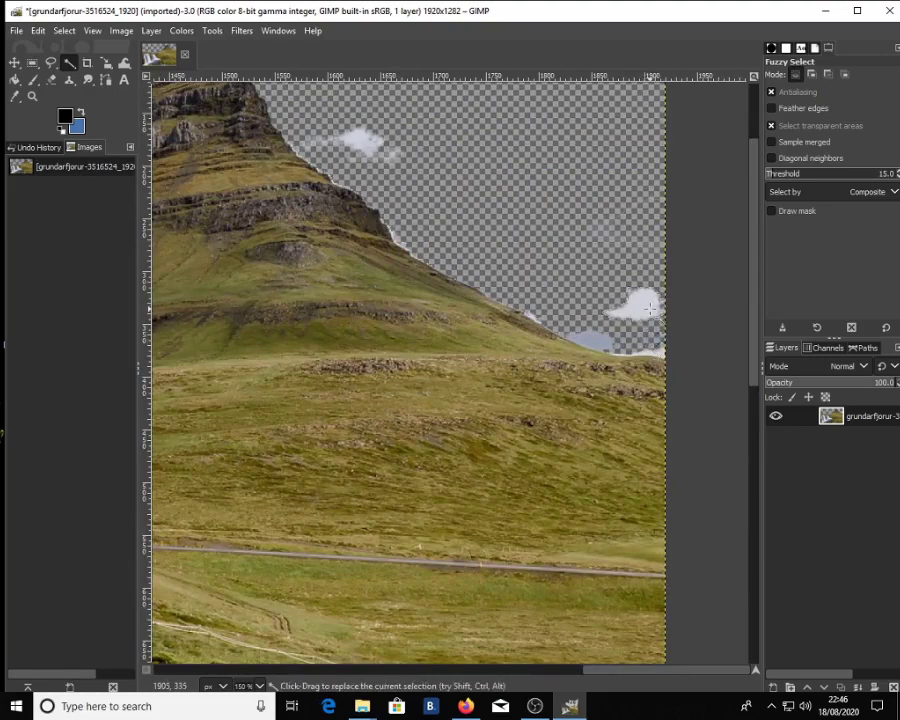
key(Delete)
click(598, 340)
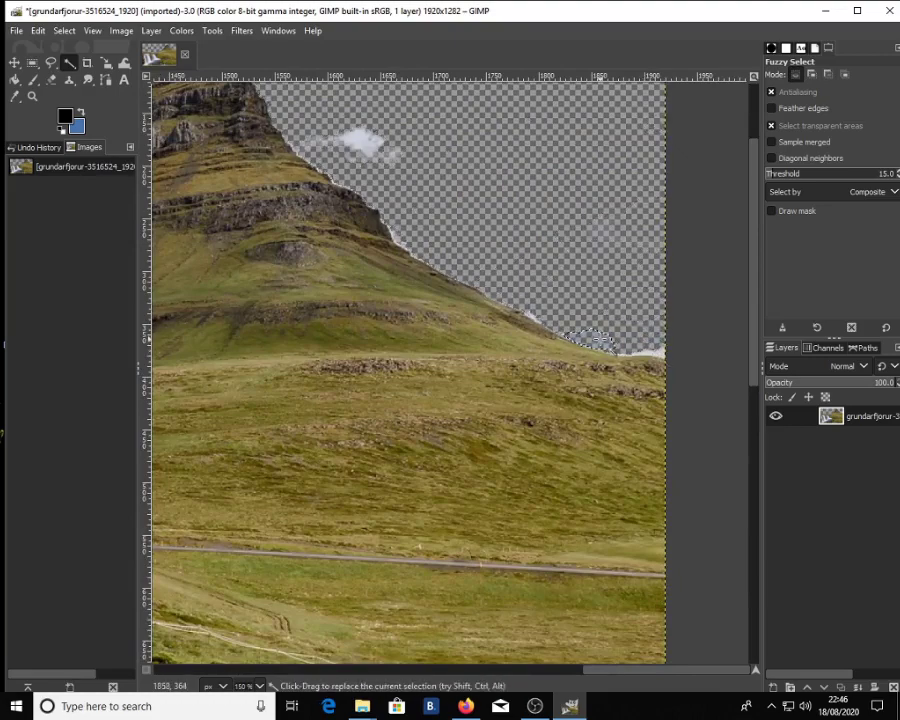
key(Delete)
click(381, 140)
key(Delete)
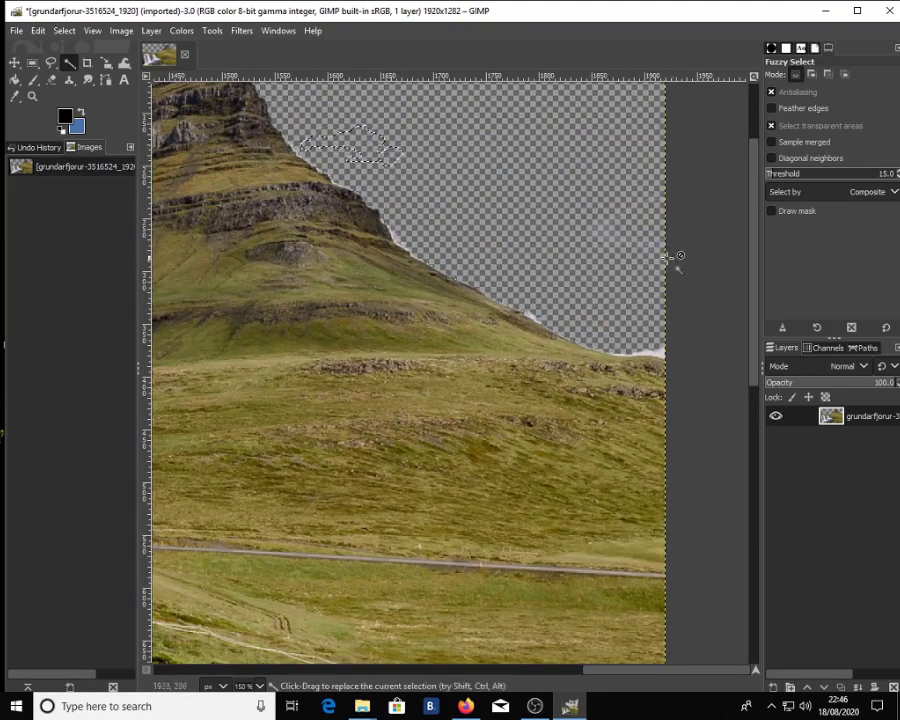
click(655, 352)
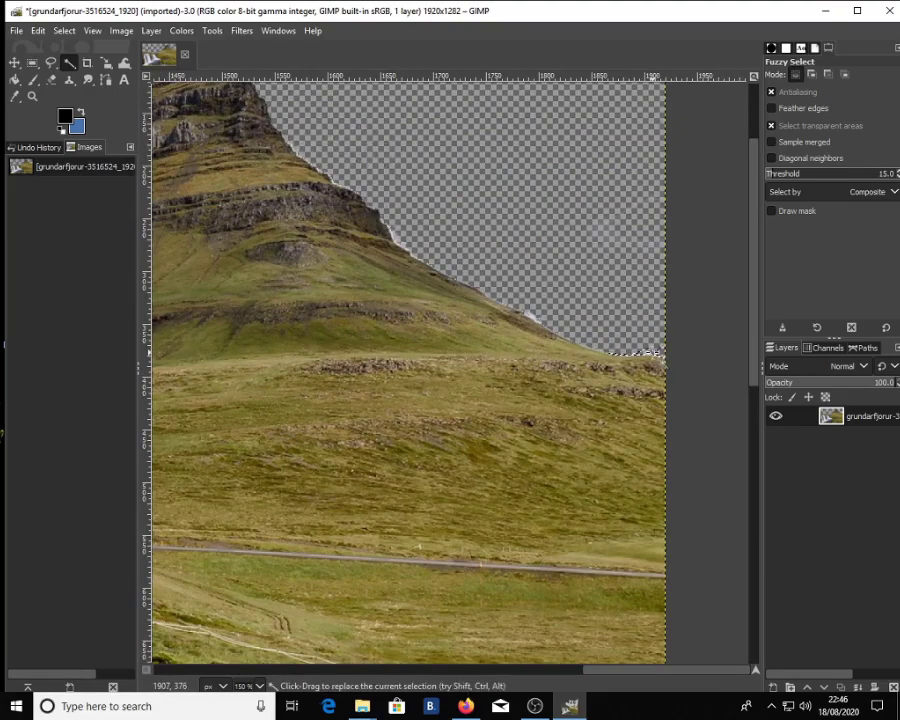
click(534, 317)
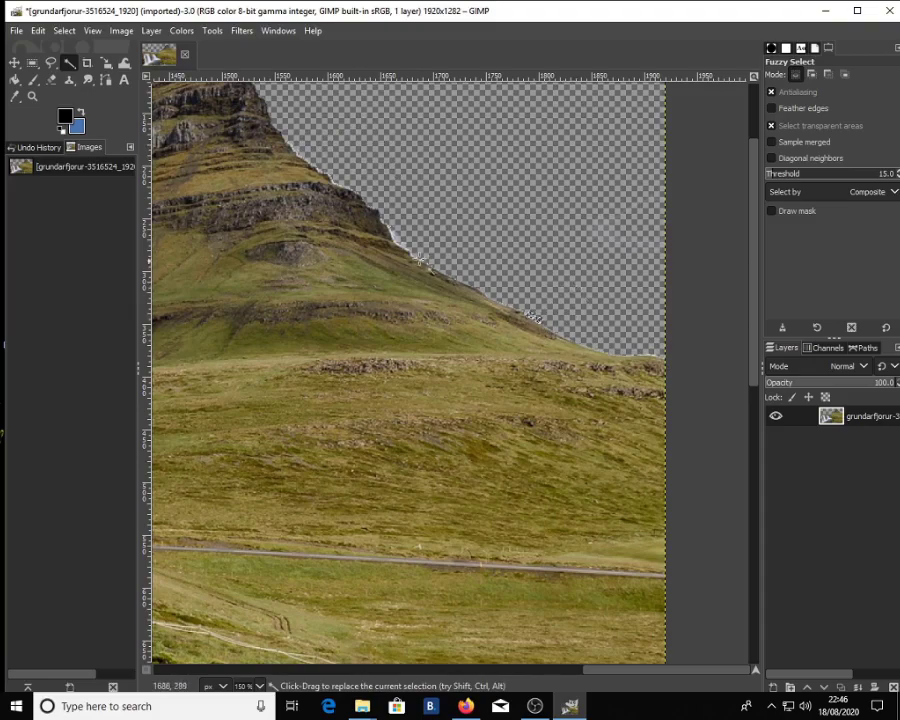
Delete the sky band on the horizon and the cloud remnants beside the mountain's left slope.
scroll(420, 262, down, 6)
scroll(410, 207, up, 4)
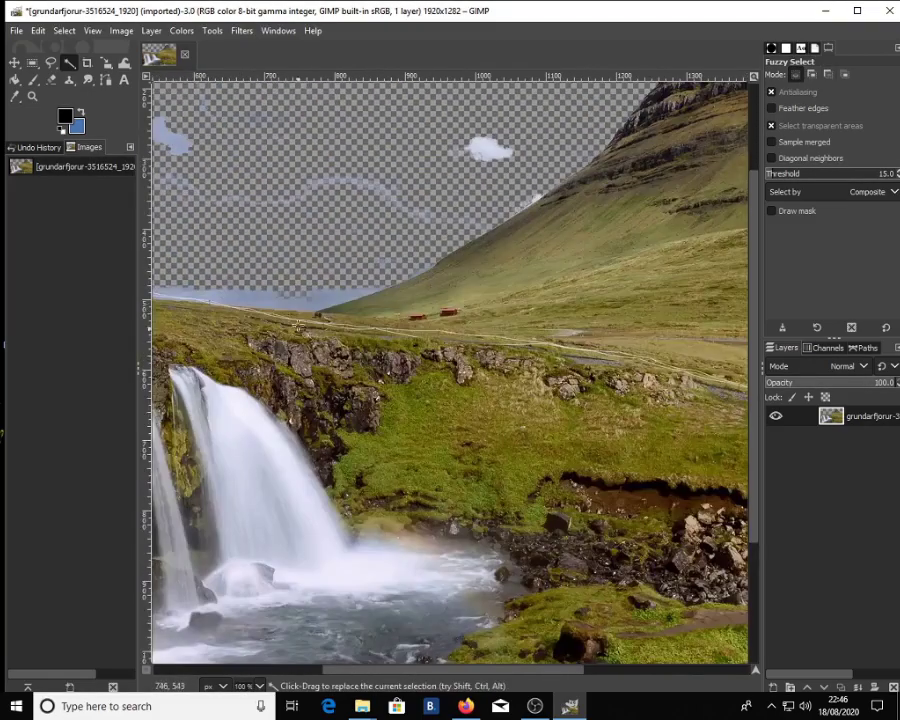
click(406, 205)
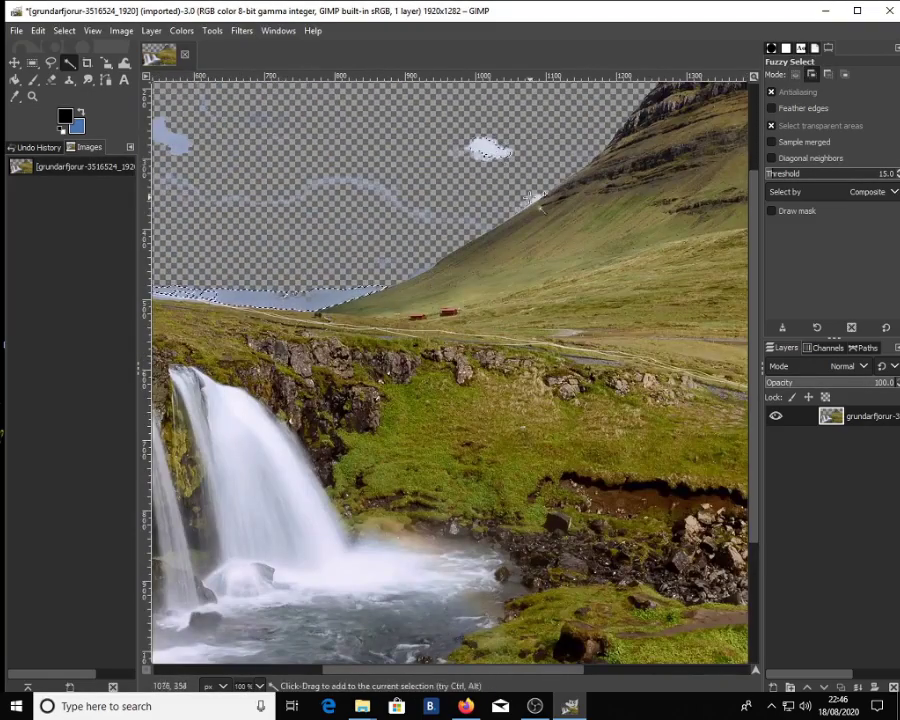
click(250, 139)
key(Delete)
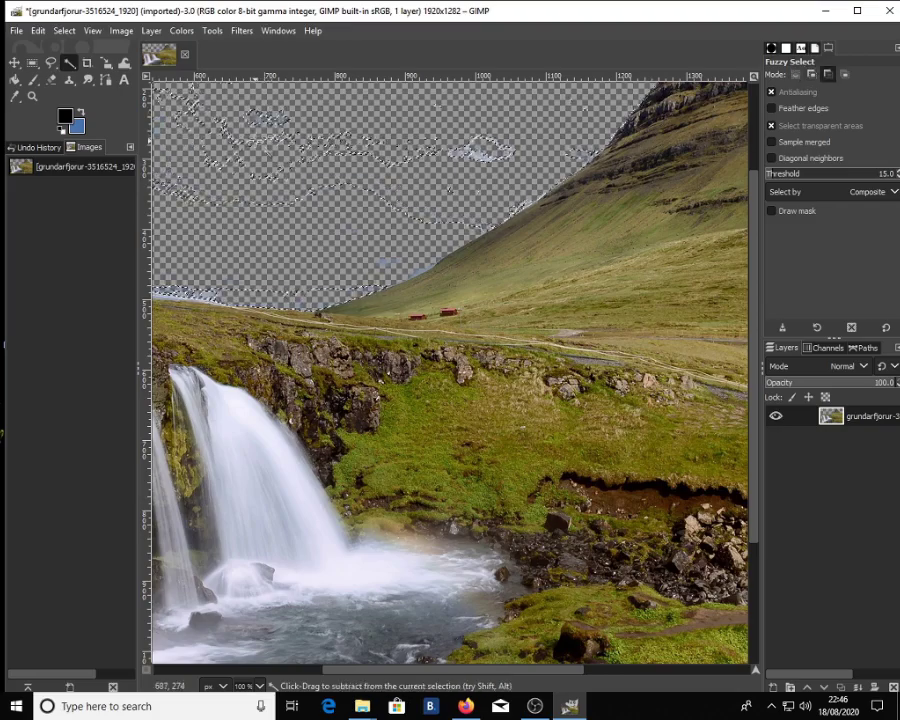
Remove the small sky patches around the fence posts on the far-left horizon with Fuzzy Select.
scroll(410, 450, down, 3)
scroll(410, 450, up, 3)
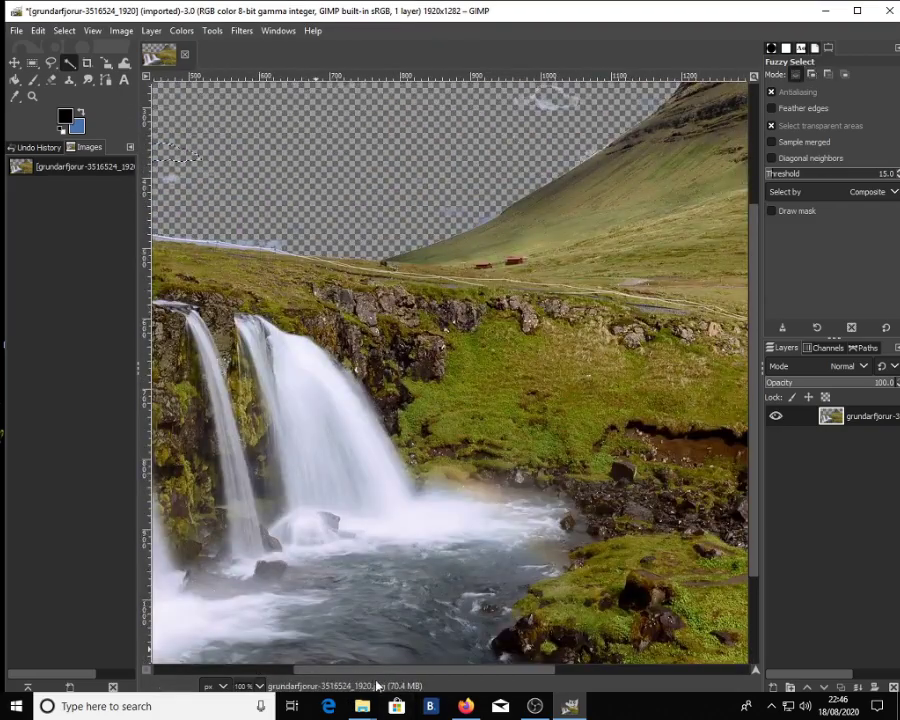
scroll(214, 469, up, 3)
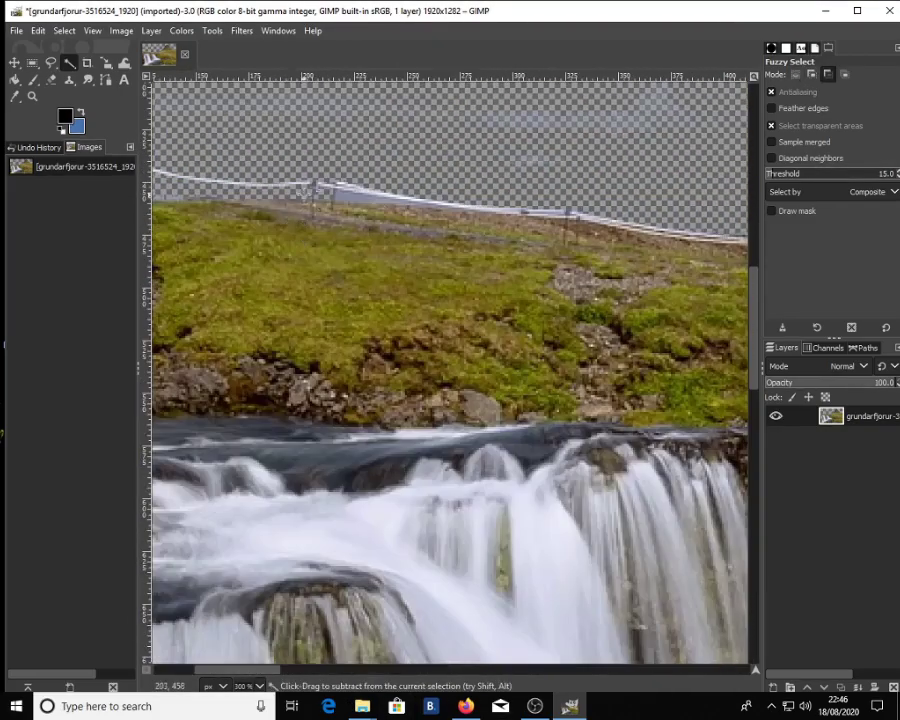
click(352, 200)
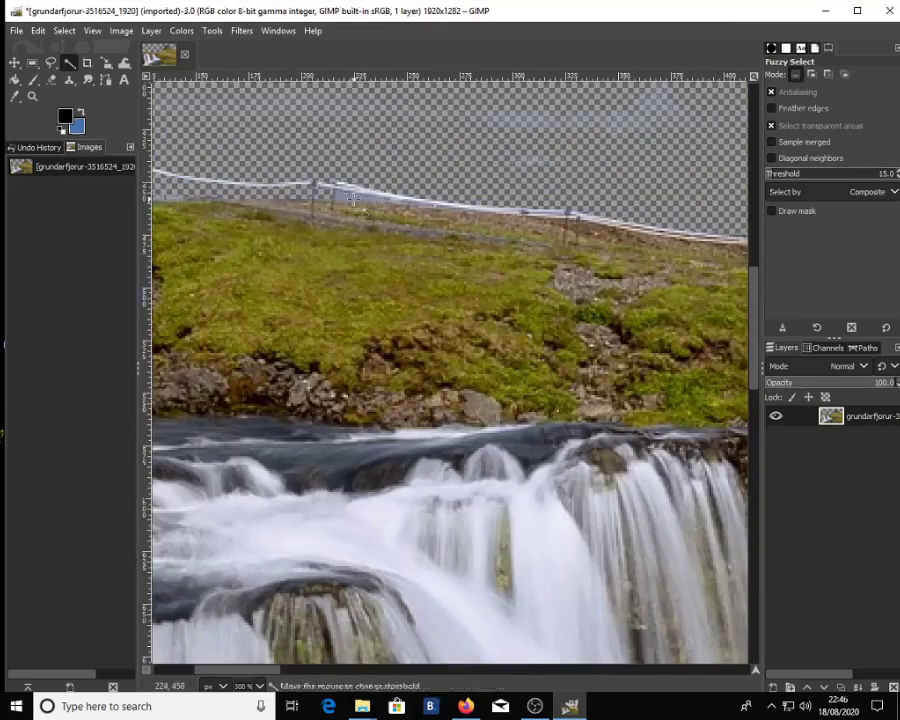
scroll(258, 252, down, 3)
scroll(258, 252, up, 9)
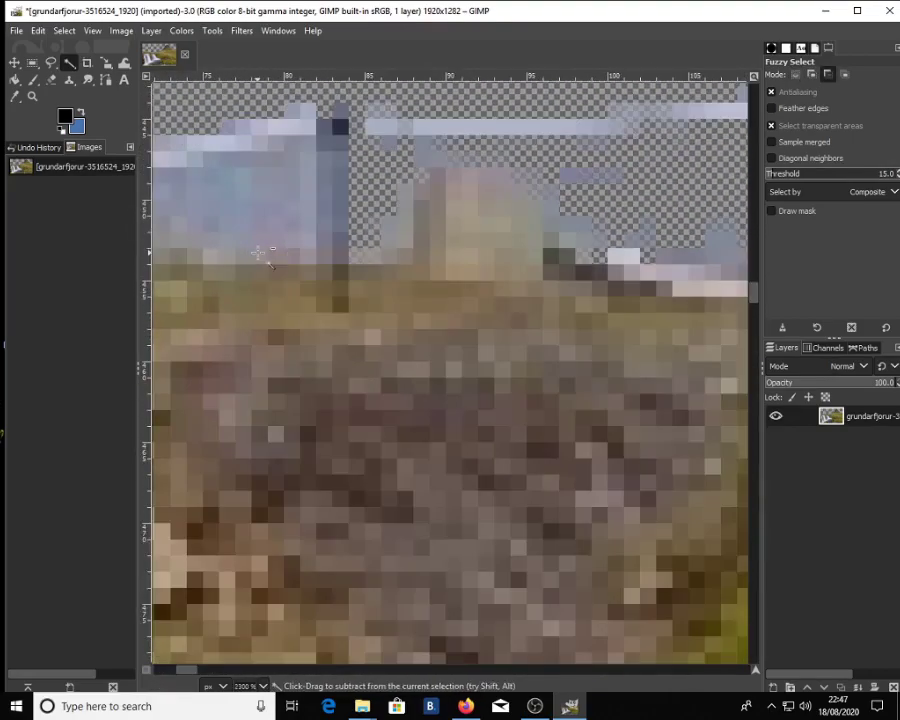
scroll(220, 214, down, 5)
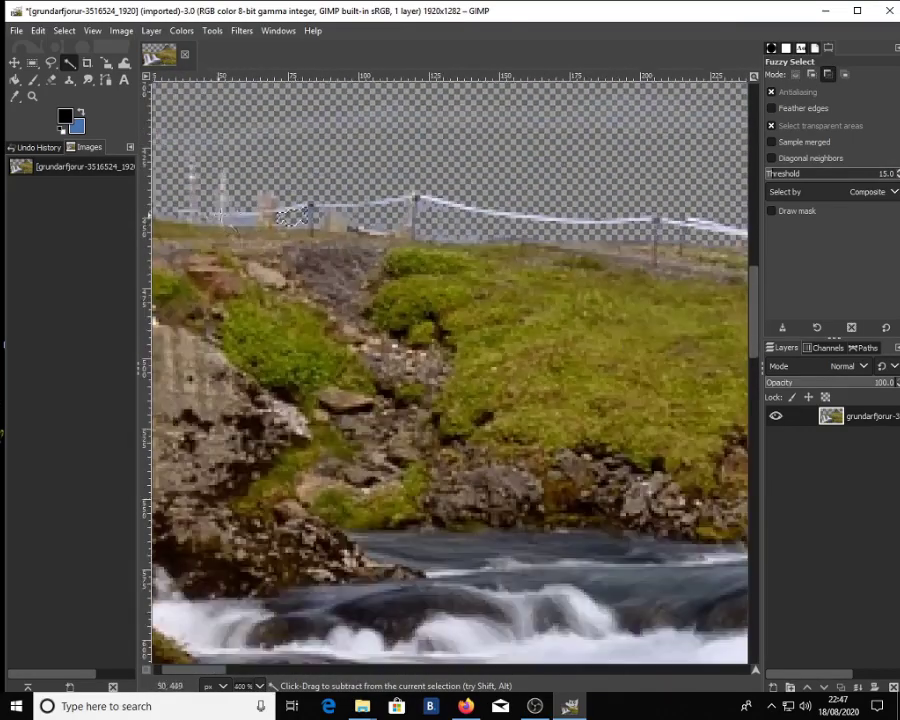
scroll(220, 214, up, 5)
click(220, 214)
scroll(220, 214, down, 7)
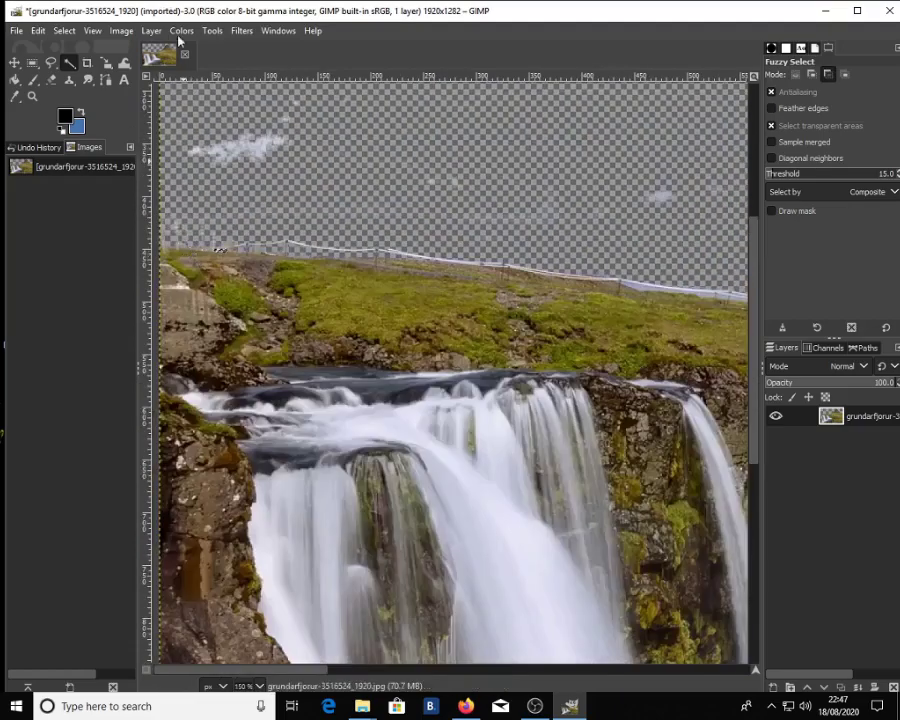
Fuzzy-select and clear the sky strip beneath the fence line on the hill above the waterfall.
scroll(220, 214, up, 5)
scroll(250, 117, down, 4)
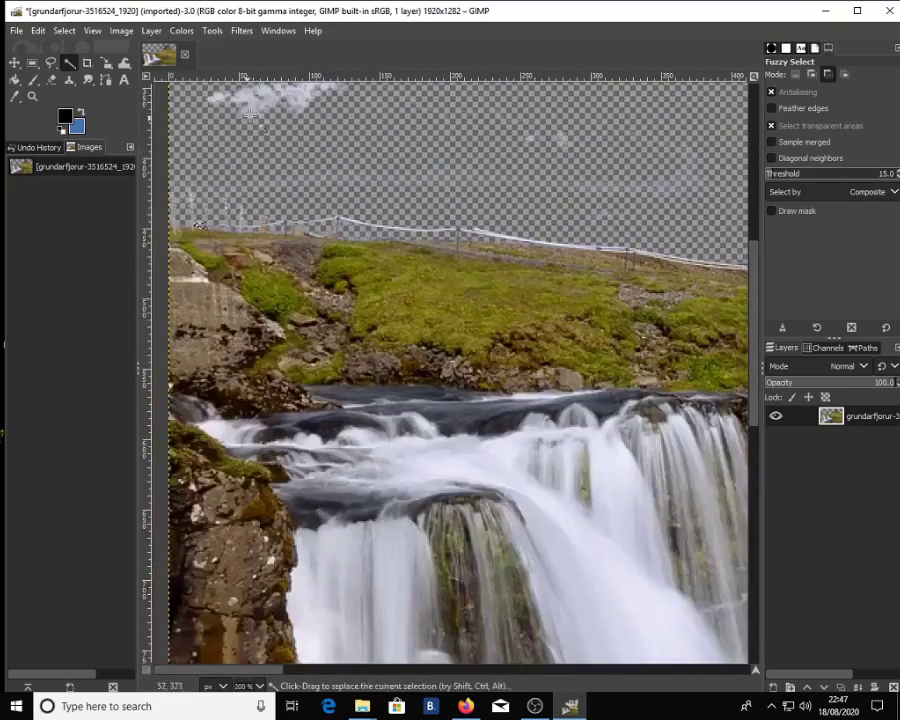
scroll(250, 117, down, 2)
scroll(410, 140, down, 2)
scroll(585, 197, up, 5)
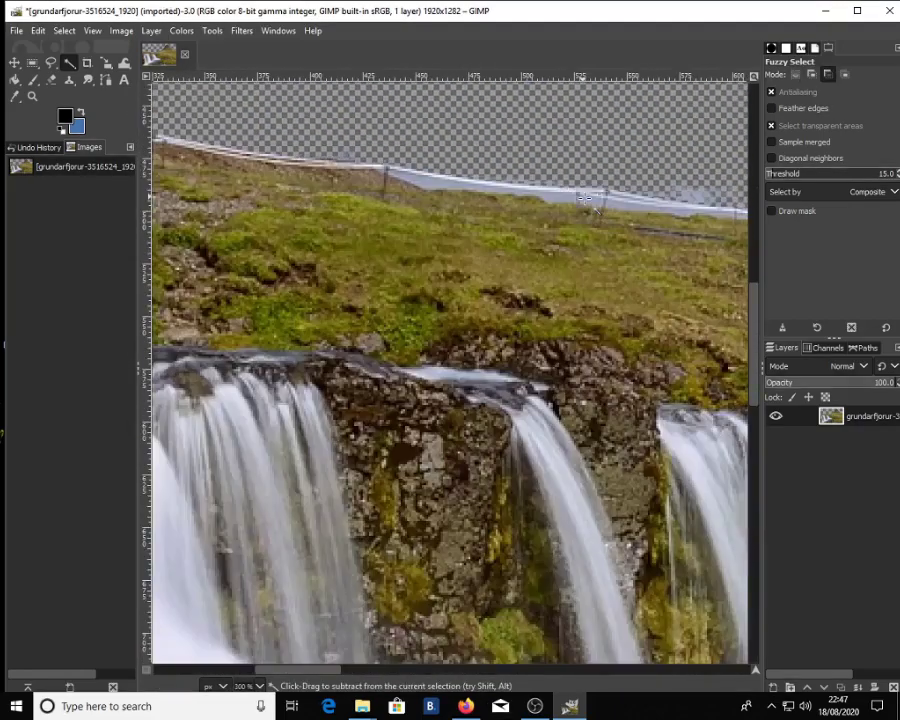
click(585, 197)
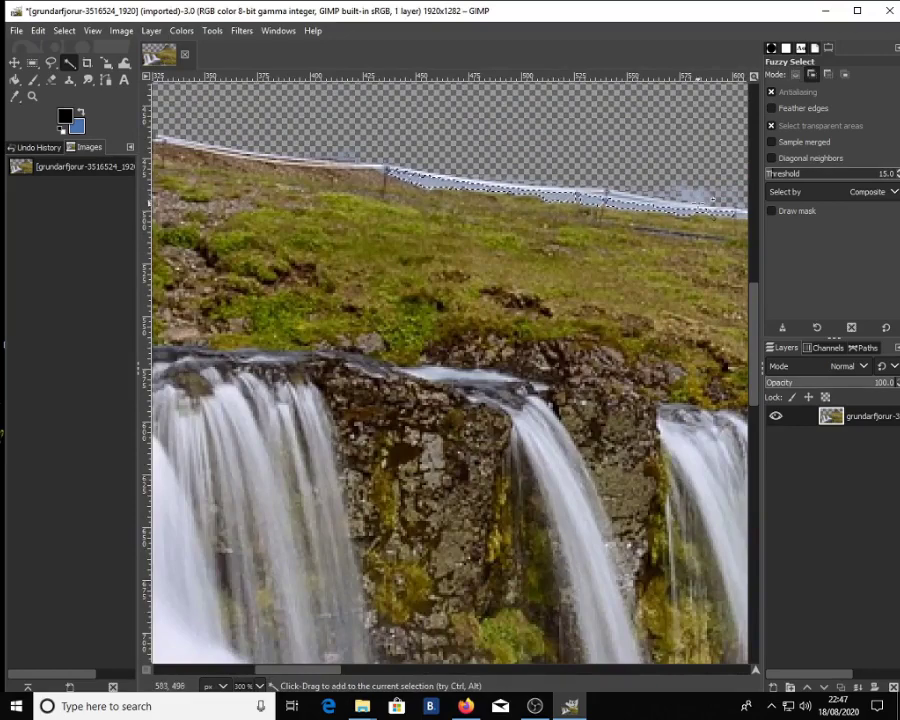
click(708, 199)
Clear leftover cloud specks from the left part of the sky using rectangular selections, the second about 555 × 381 px.
click(345, 151)
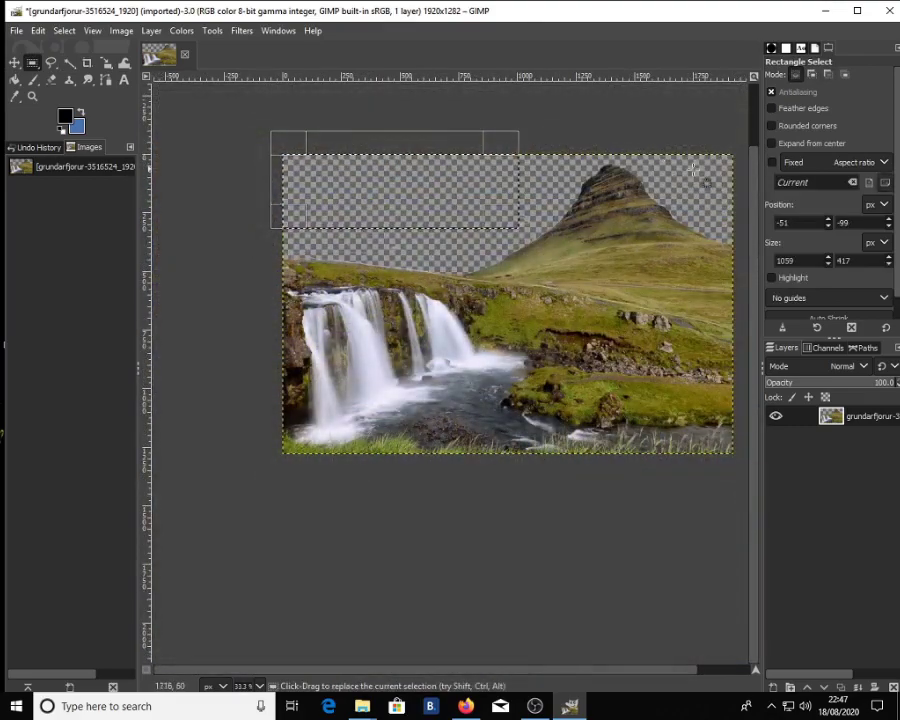
click(697, 171)
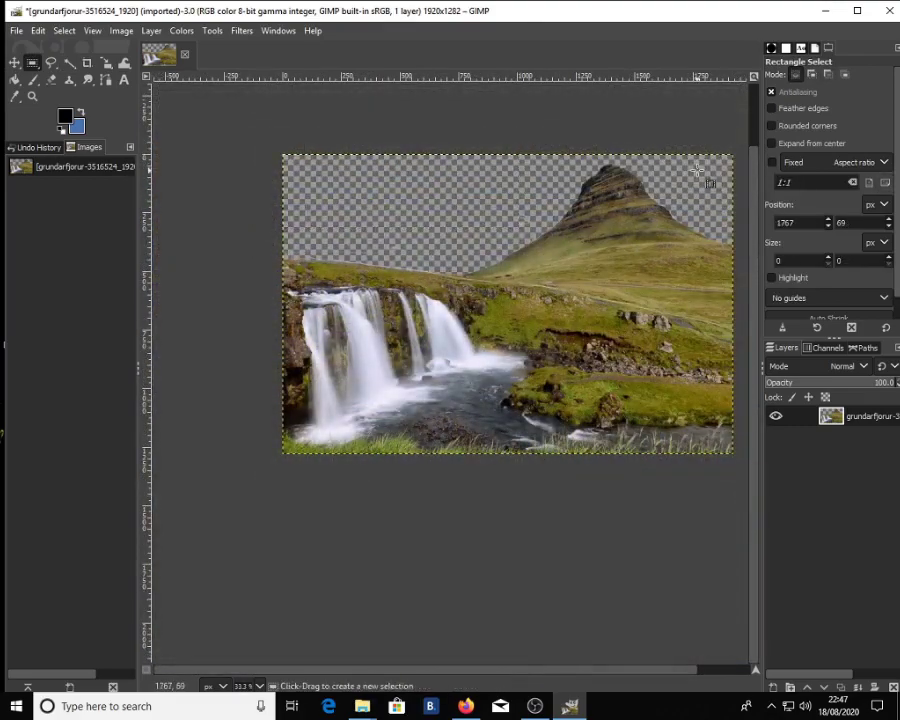
drag(311, 163, 443, 255)
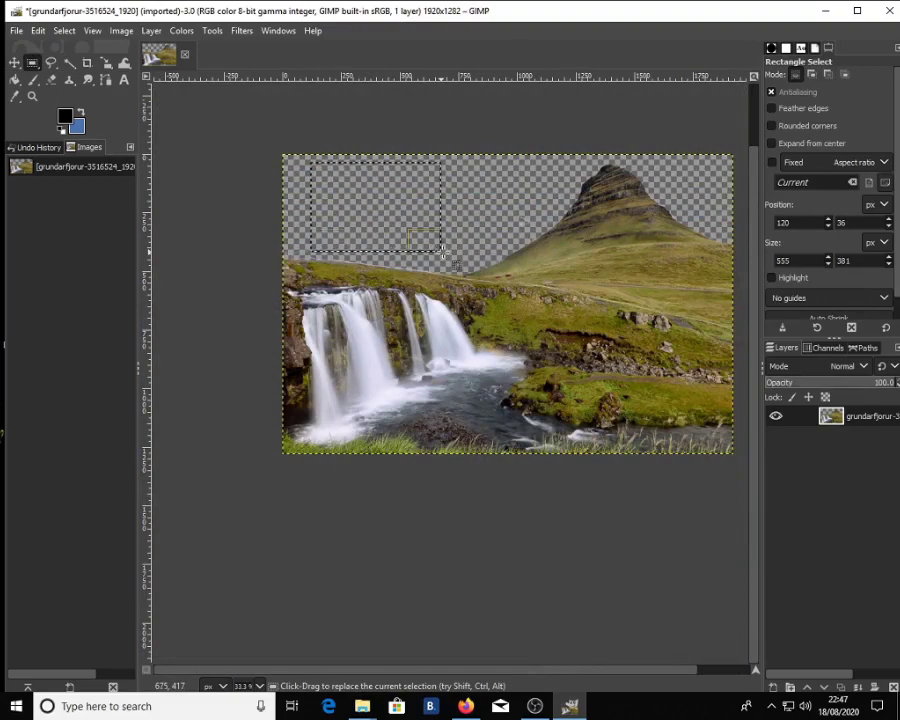
click(505, 194)
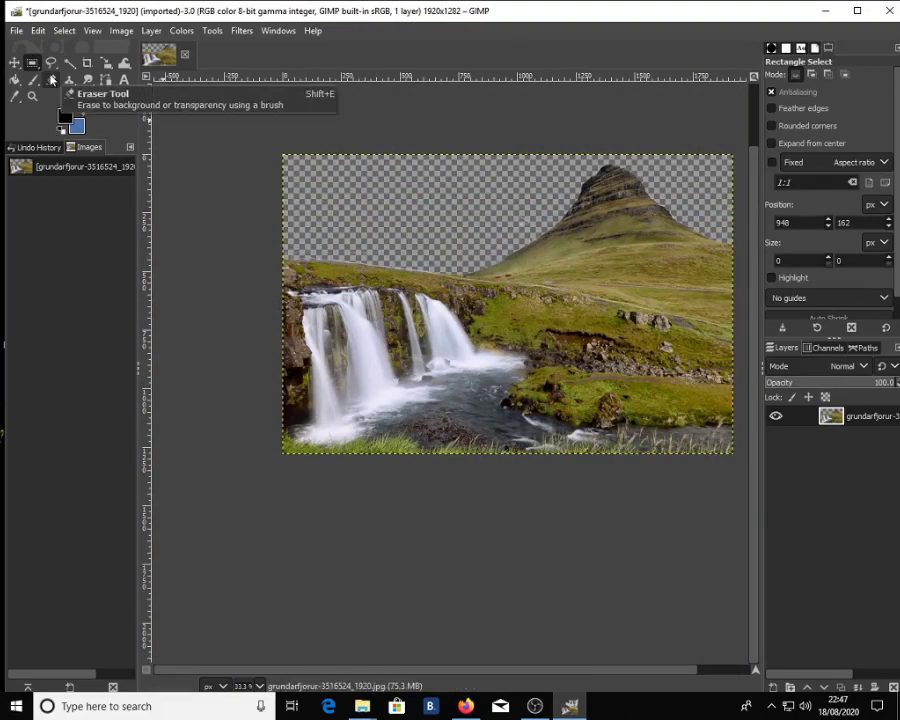
Set the Eraser size to 238 and erase leftover specks in the sky left of the mountain.
click(51, 80)
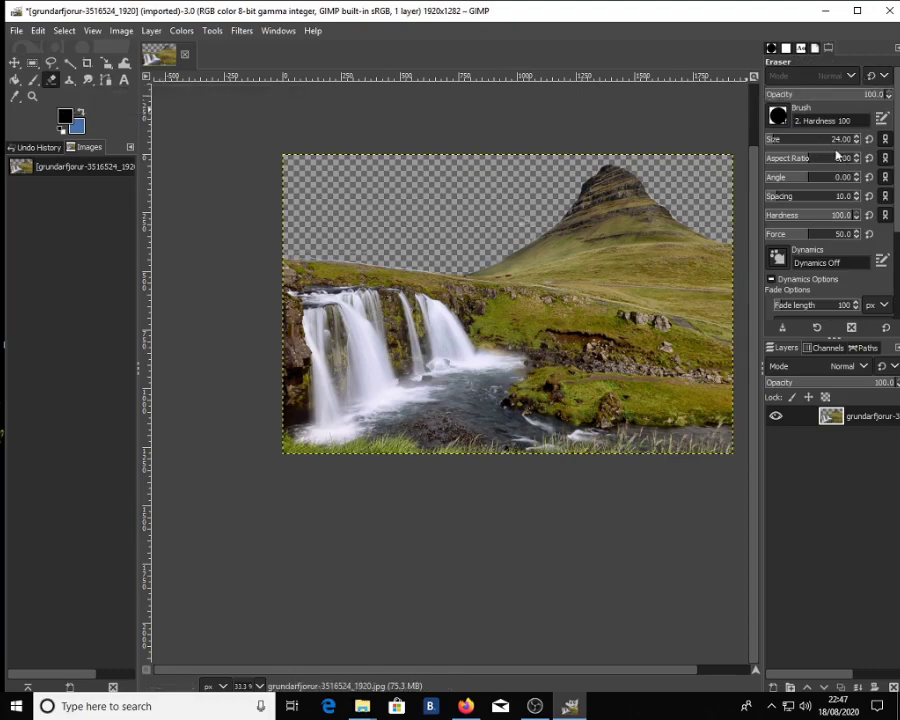
click(835, 140)
key(1)
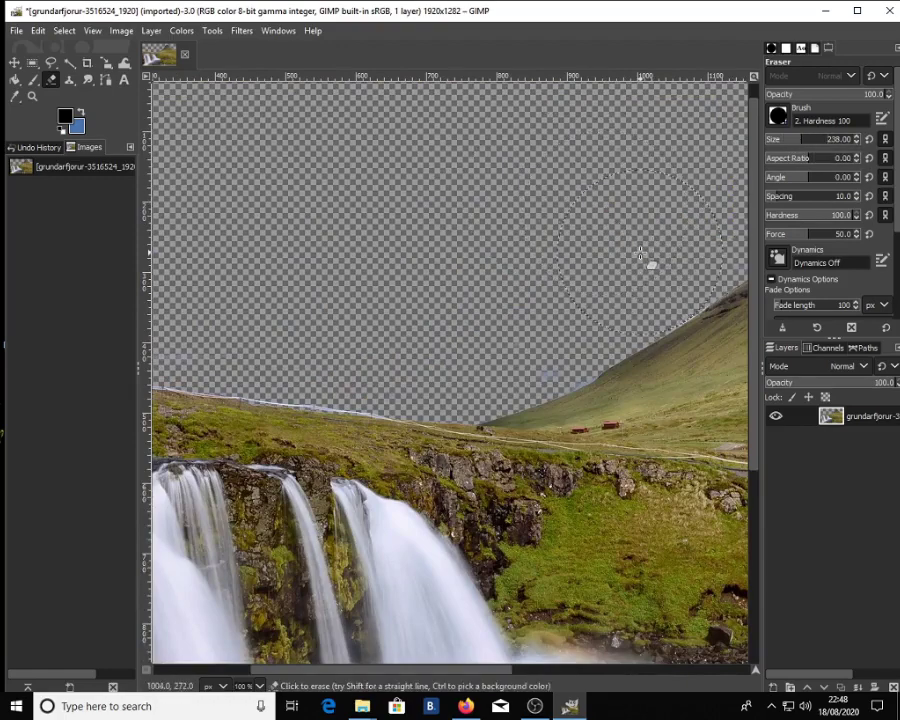
scroll(261, 290, down, 5)
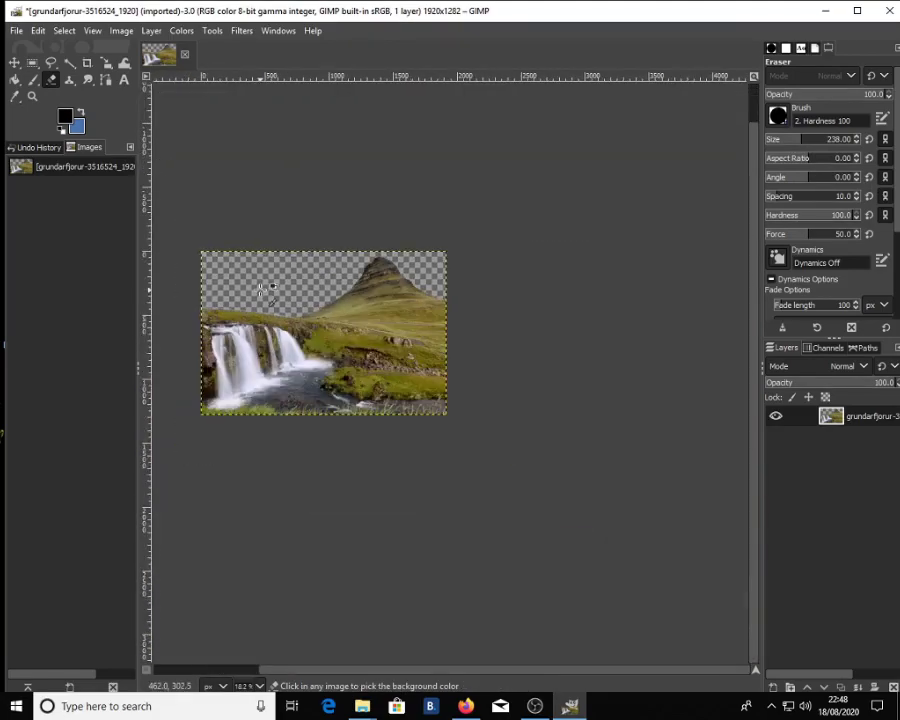
scroll(261, 290, up, 3)
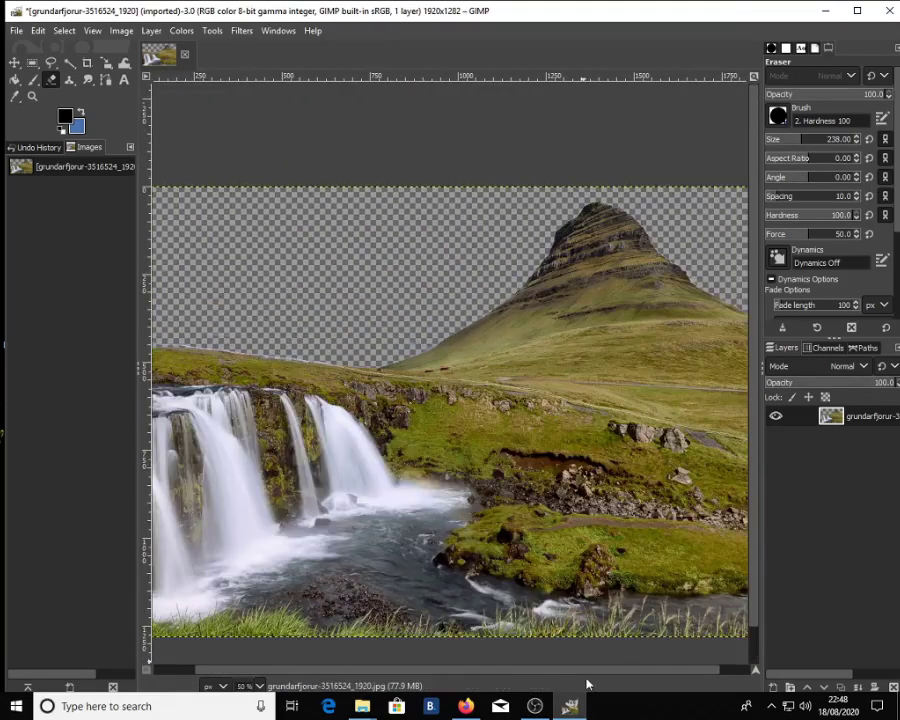
Erase remaining specks across the sky on both sides of the mountain peak, undoing the last stroke.
drag(587, 675, 536, 670)
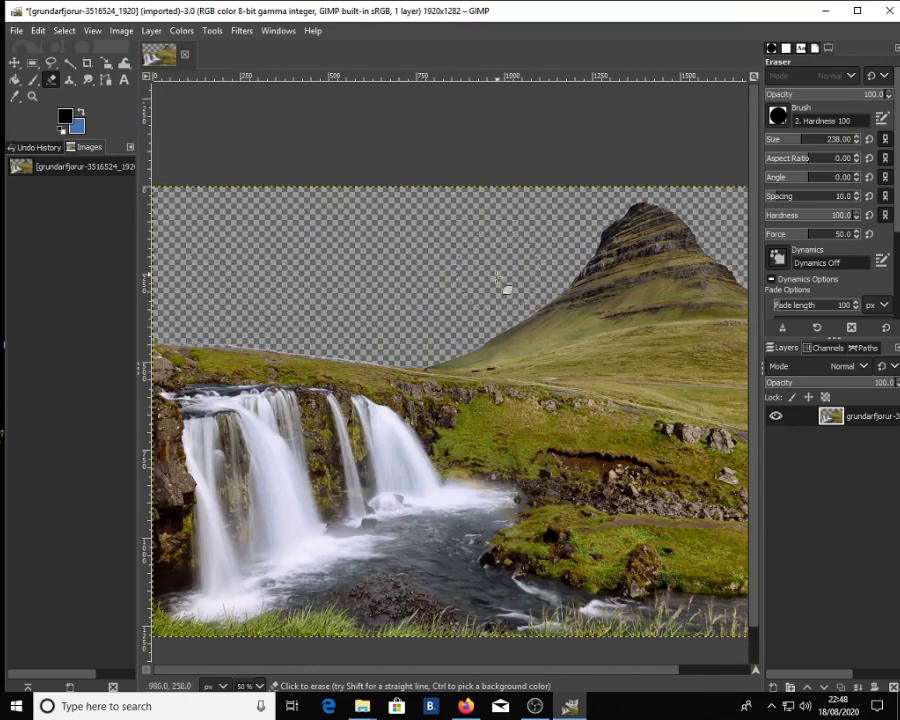
drag(612, 673, 688, 676)
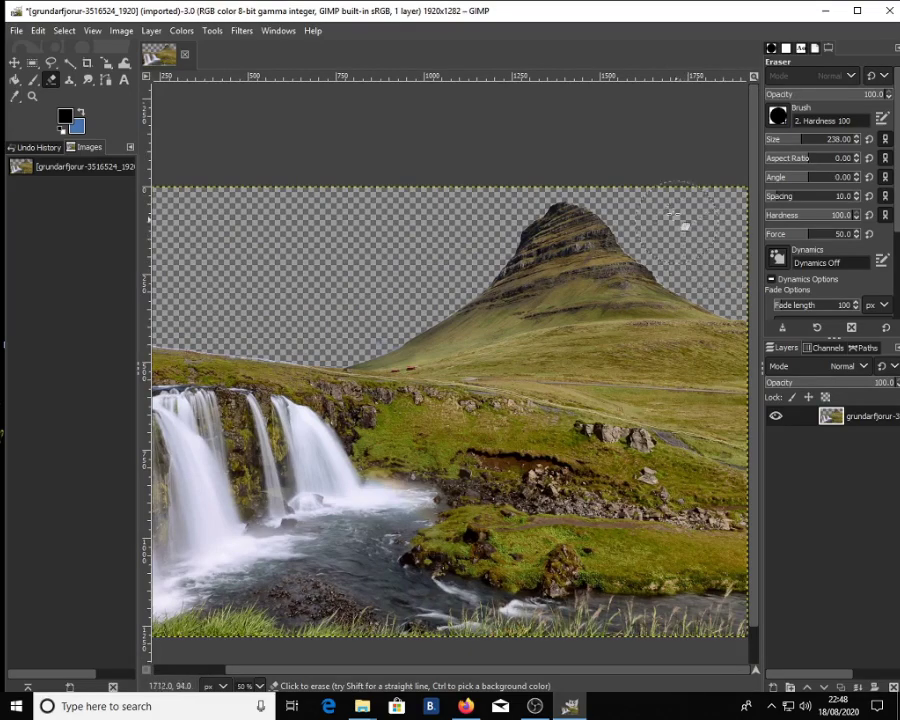
drag(655, 188, 706, 716)
key(ctrl+z)
ctrl+scroll(262, 295, down, 2)
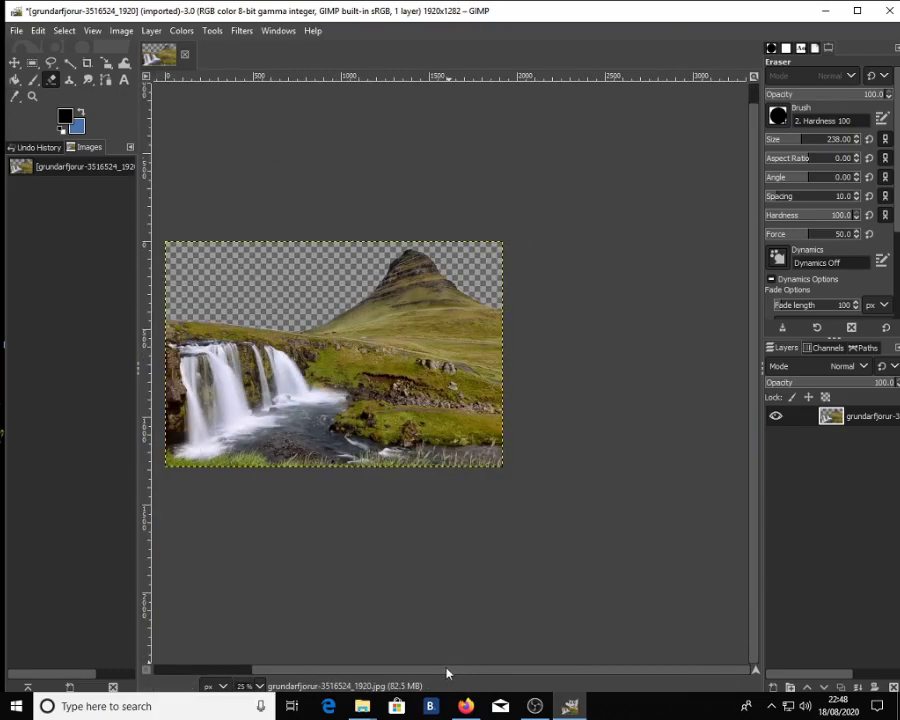
Add the blue-sky image from the hi) folder to the GIMP image as a layer beneath the landscape.
drag(446, 674, 372, 670)
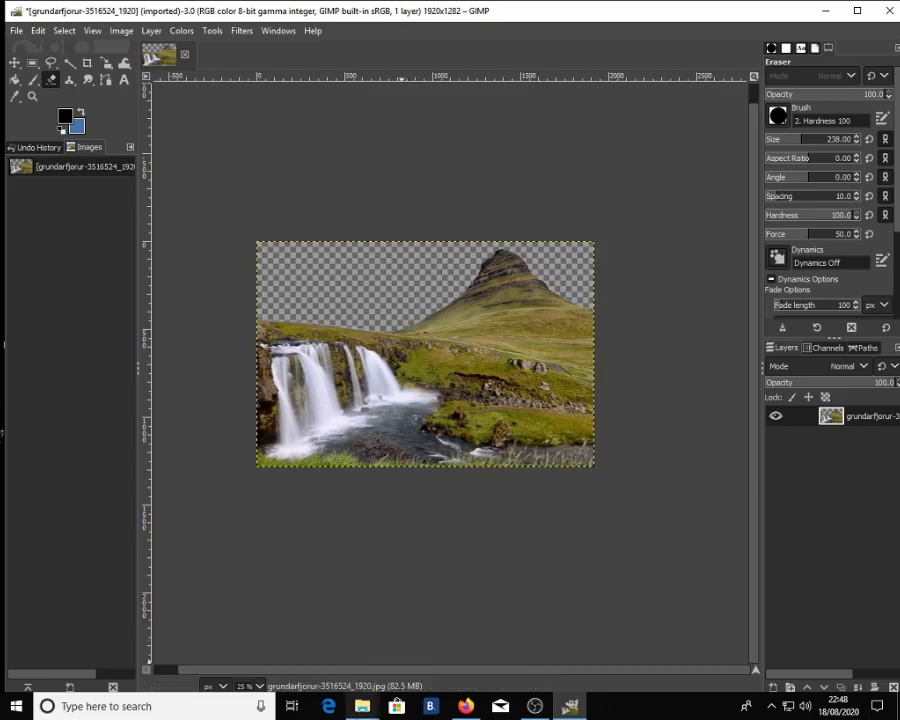
mouse_move(362, 706)
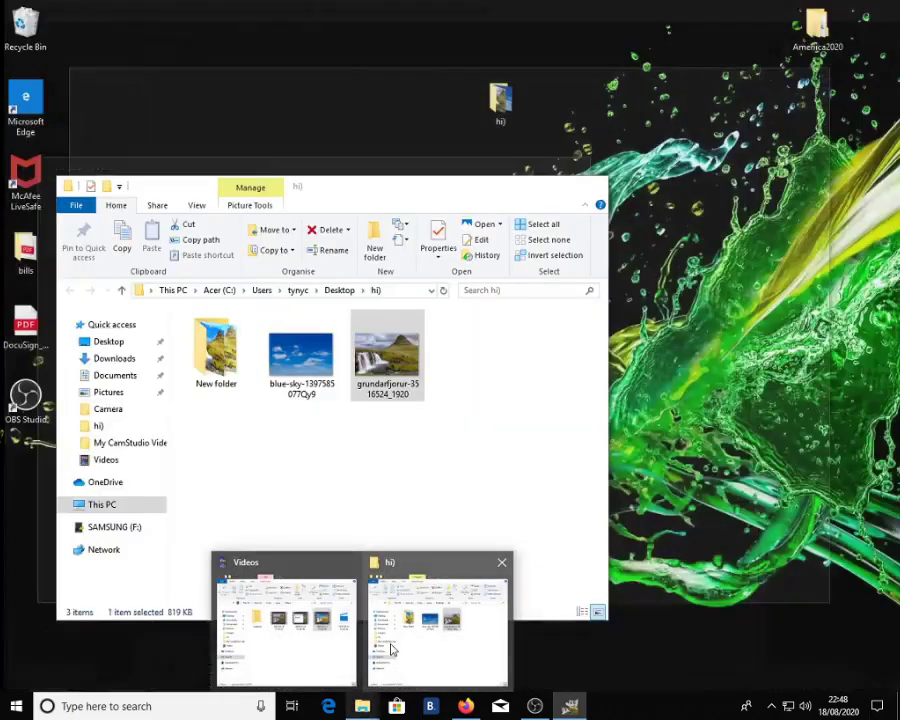
click(390, 655)
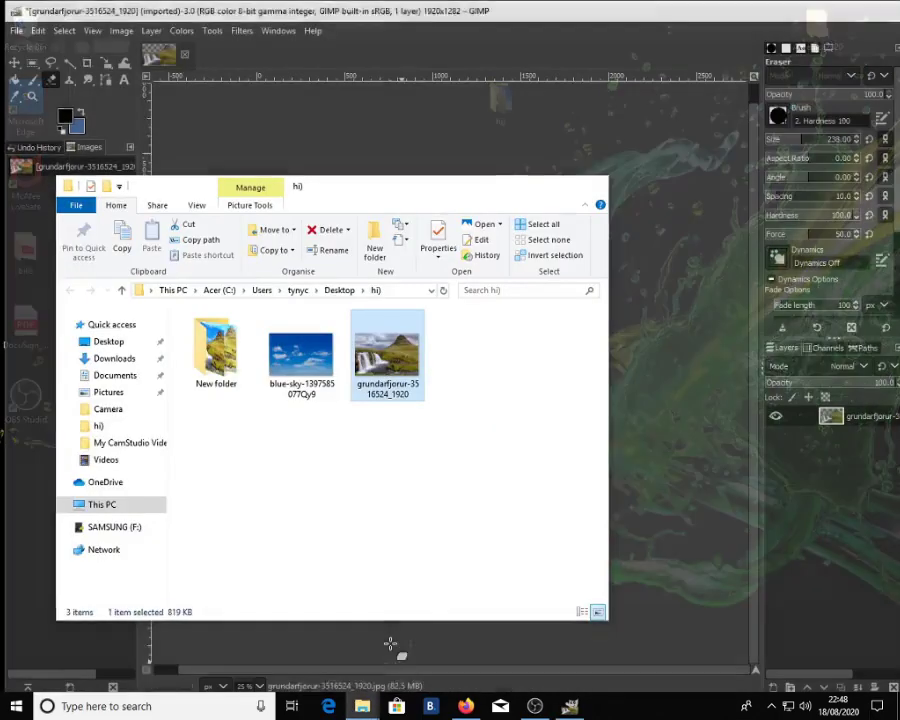
click(295, 372)
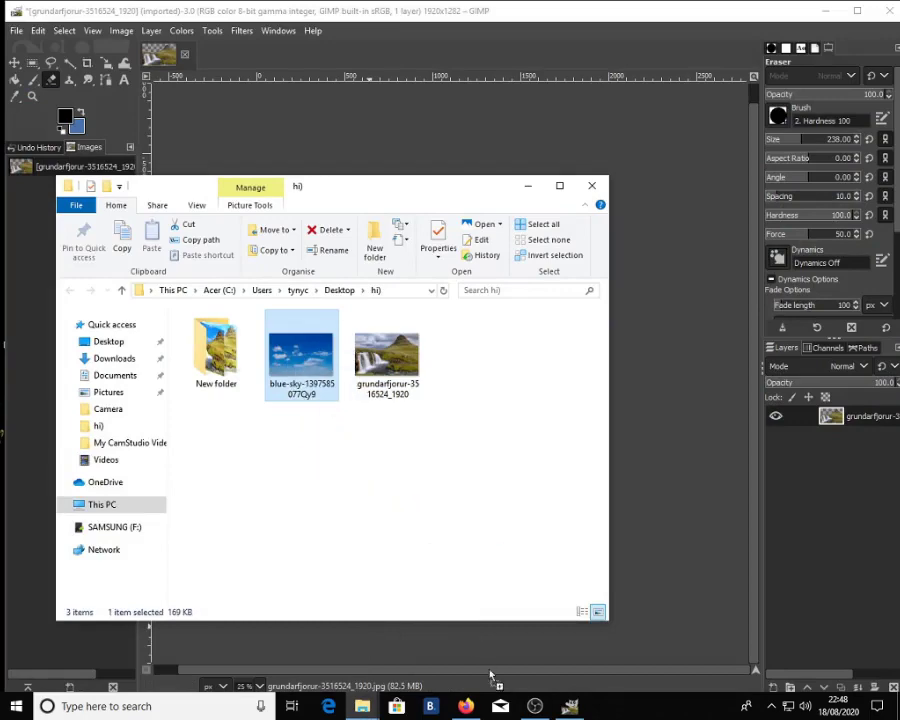
click(567, 708)
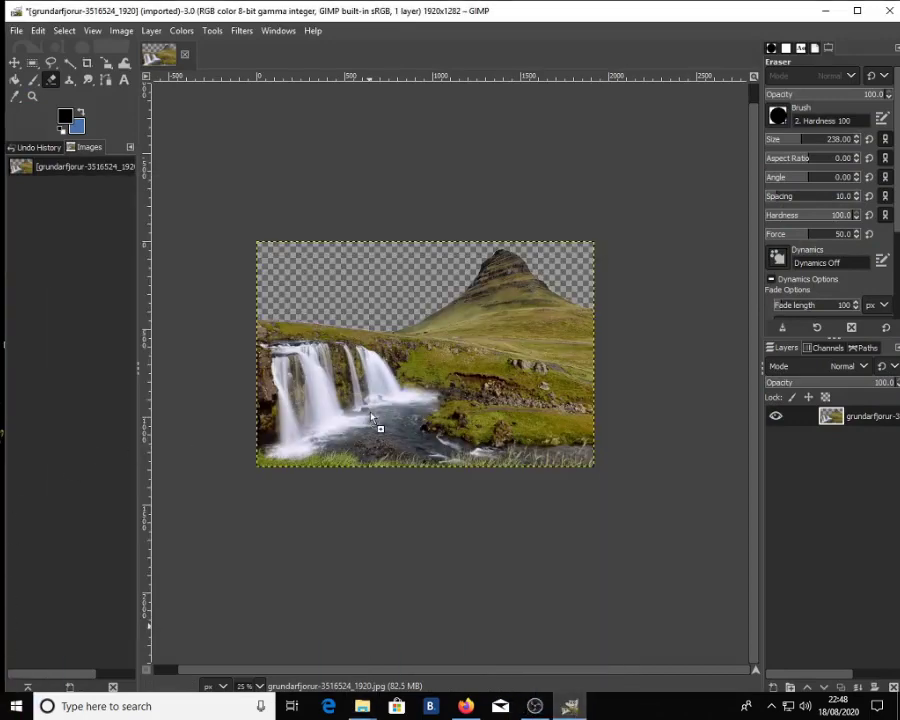
drag(371, 417, 432, 317)
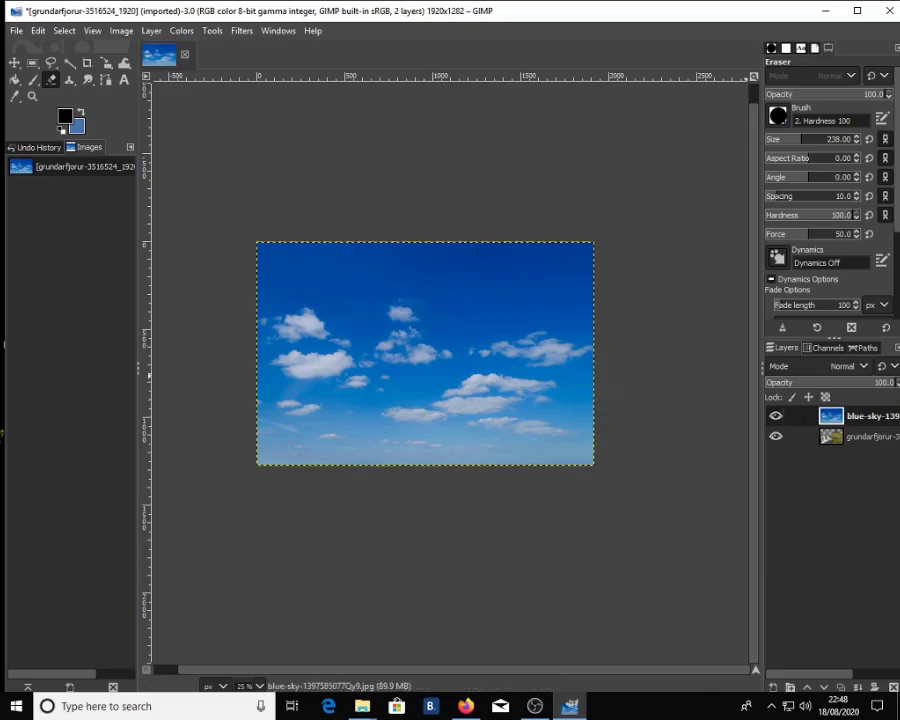
drag(866, 423, 866, 455)
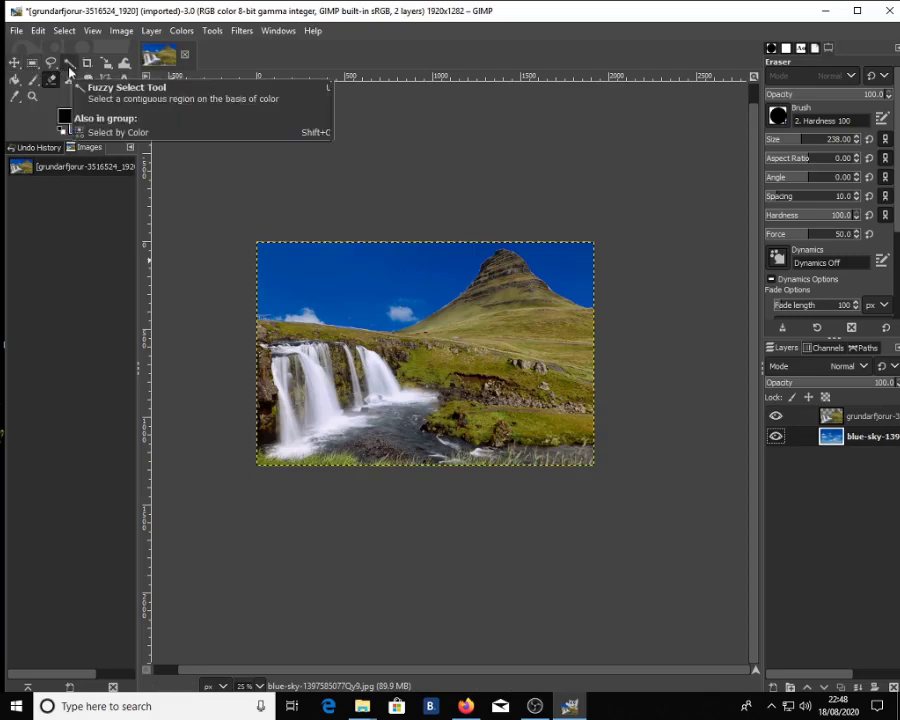
Raise the blue-sky layer above the landscape and scale it proportionally to about 2443 × 1617 px, extending past the canvas on all sides.
drag(883, 441, 860, 413)
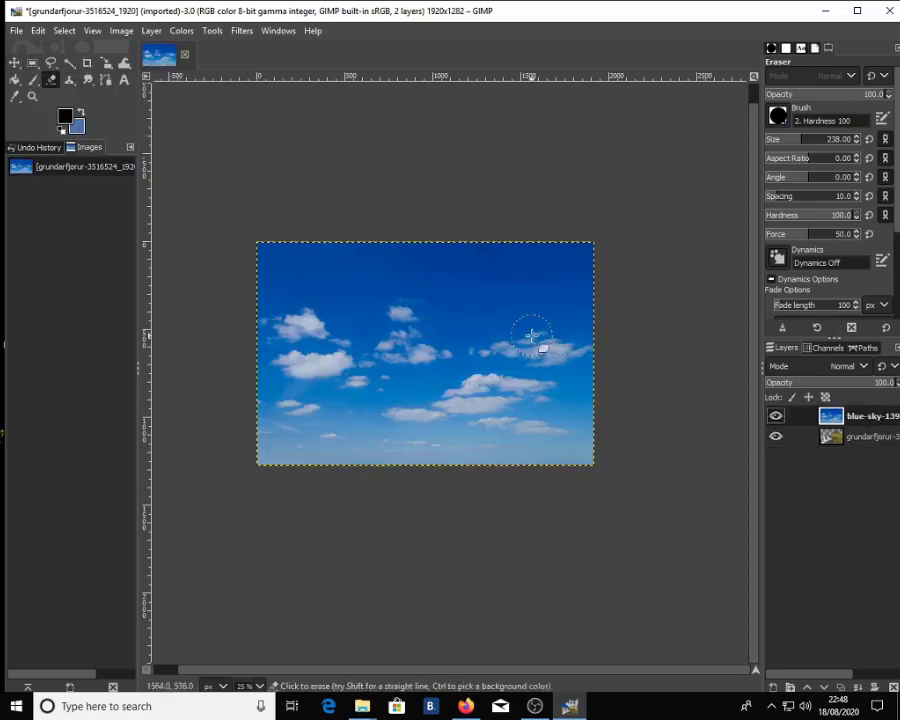
click(105, 62)
click(471, 406)
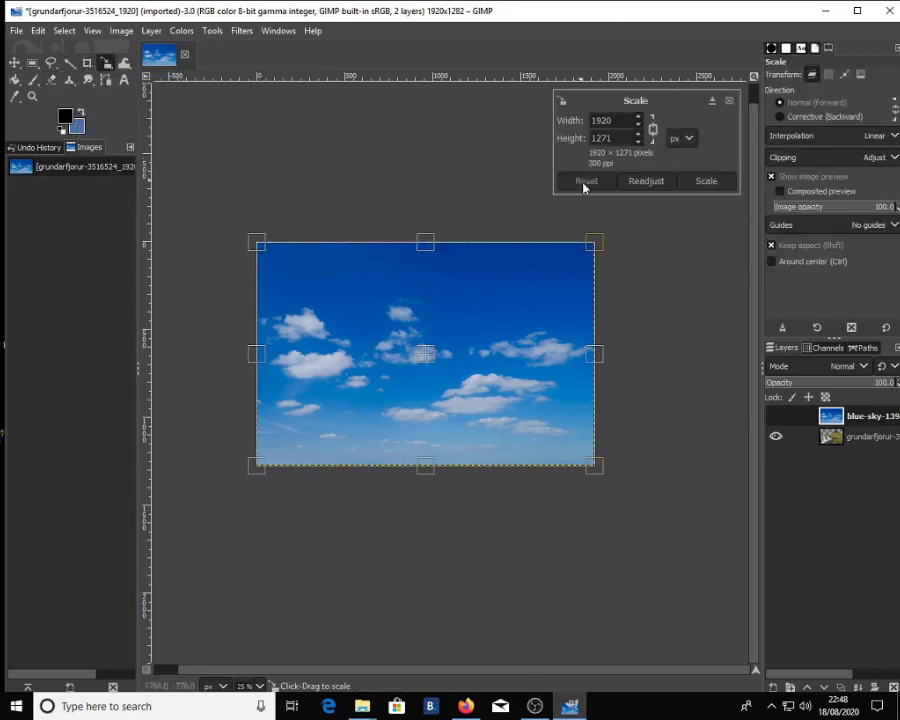
drag(257, 243, 227, 175)
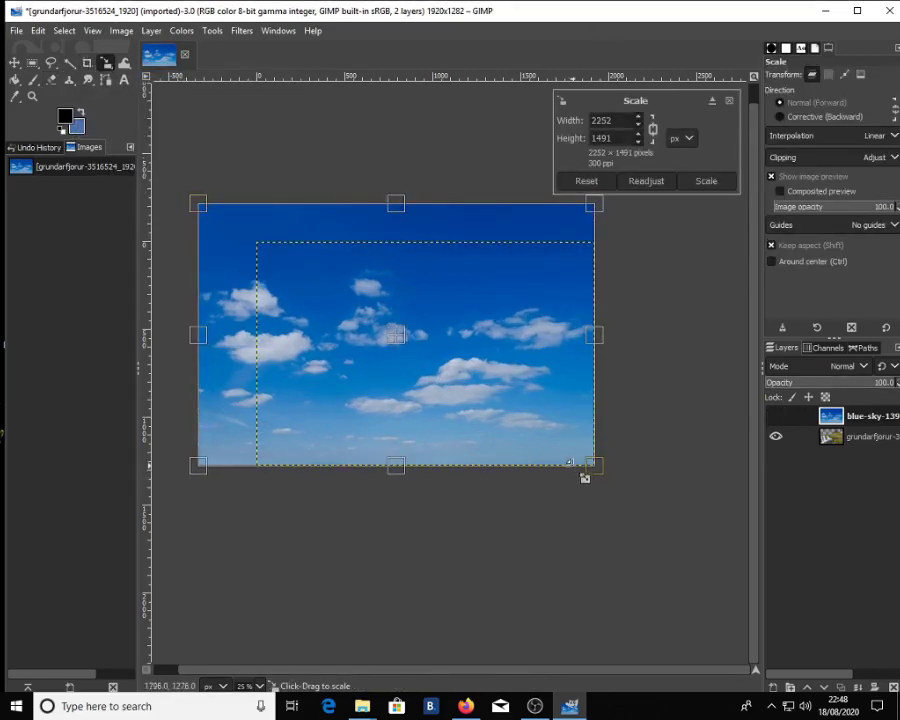
drag(611, 486, 633, 516)
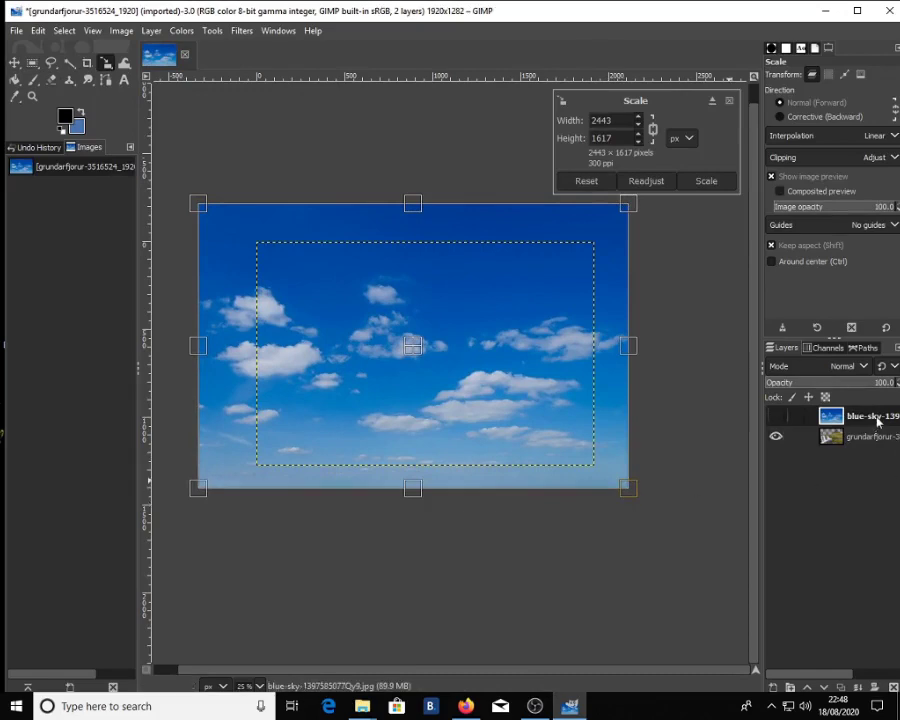
click(706, 181)
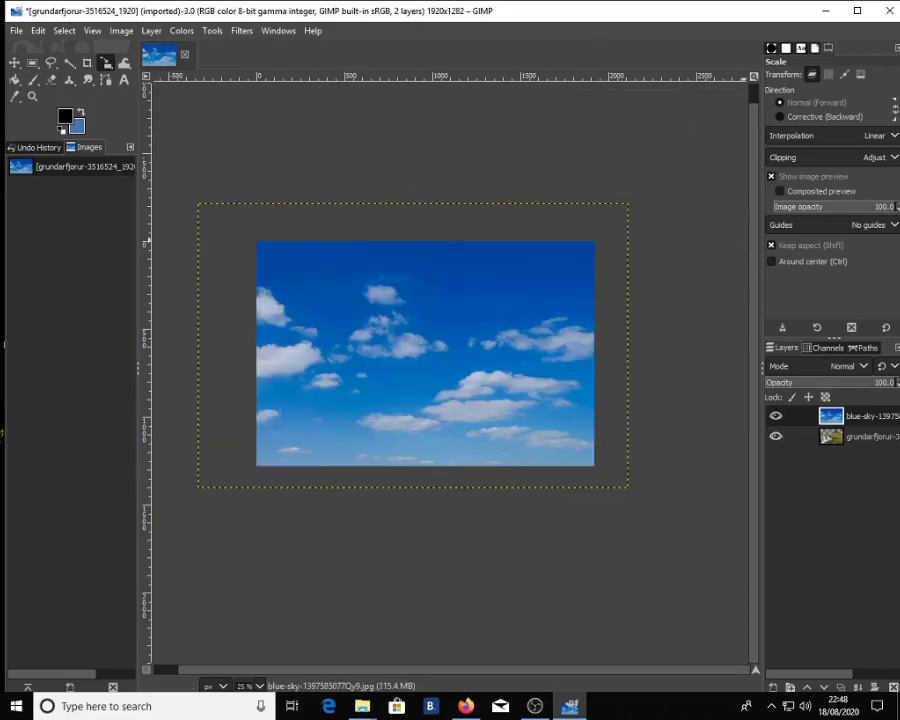
Put the blue-sky layer back beneath the landscape and move it upward so its lower clouds fill the area around the mountain.
drag(877, 423, 875, 451)
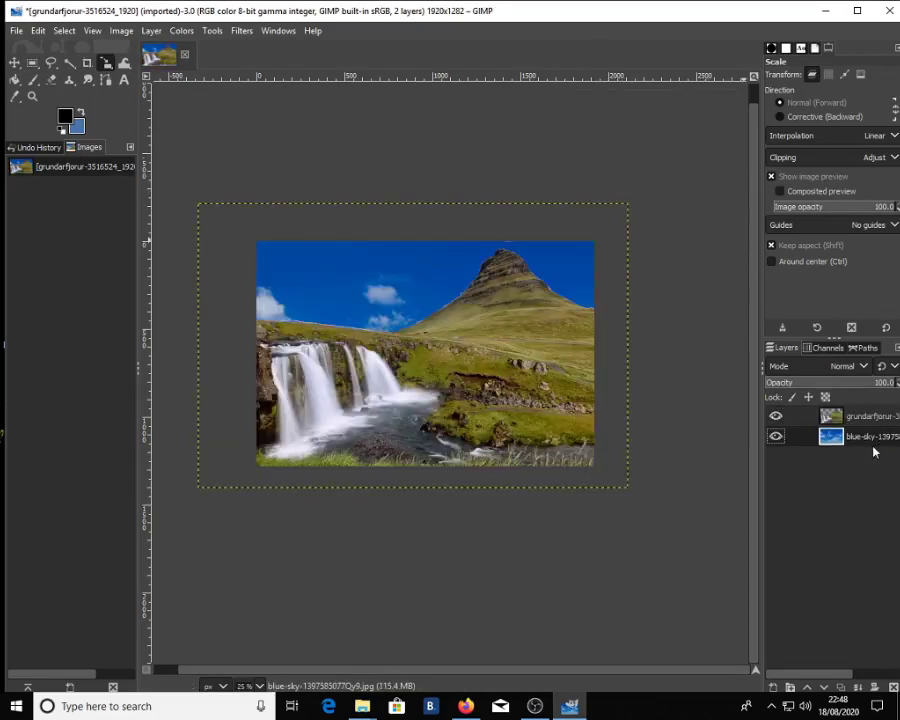
click(568, 224)
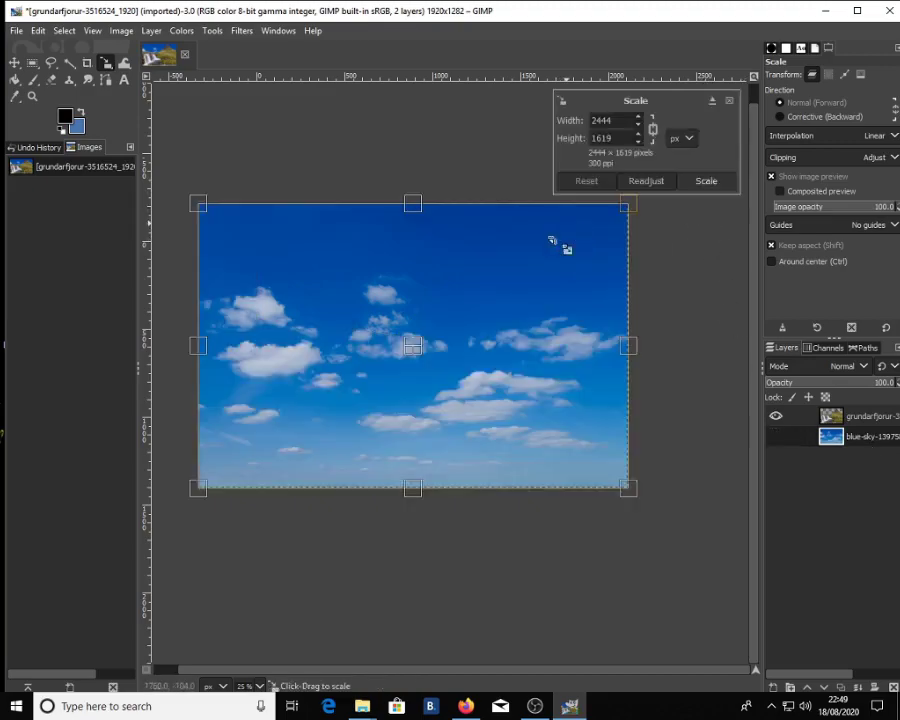
click(32, 63)
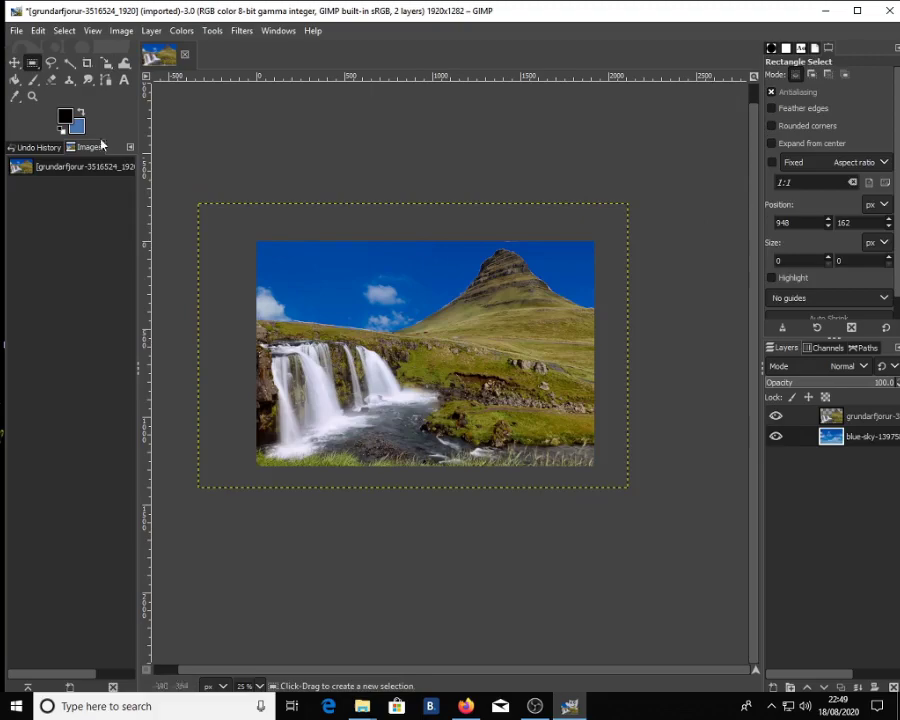
click(13, 64)
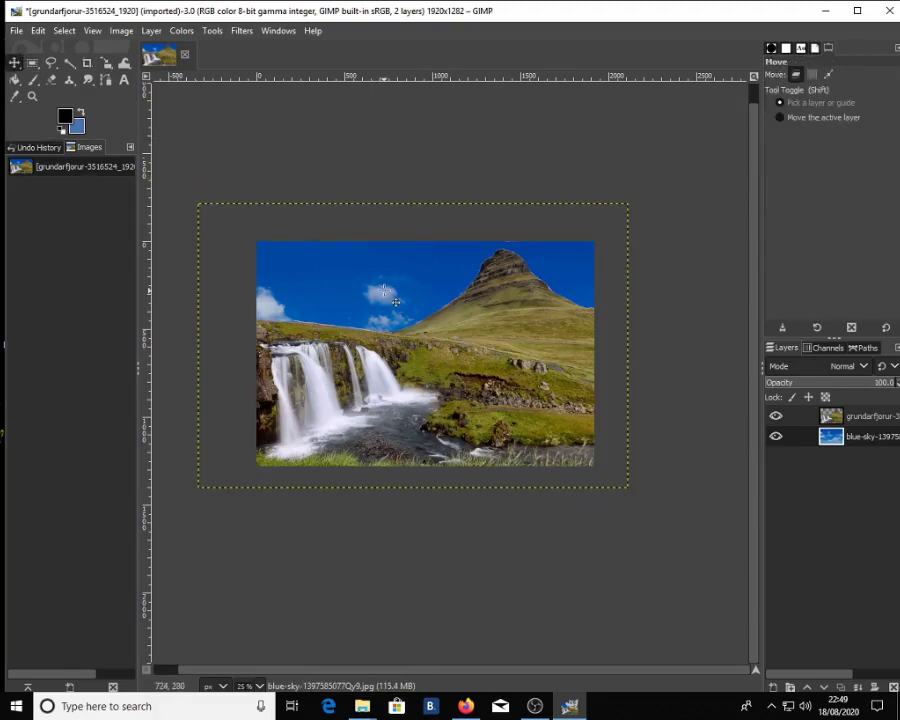
drag(384, 290, 398, 161)
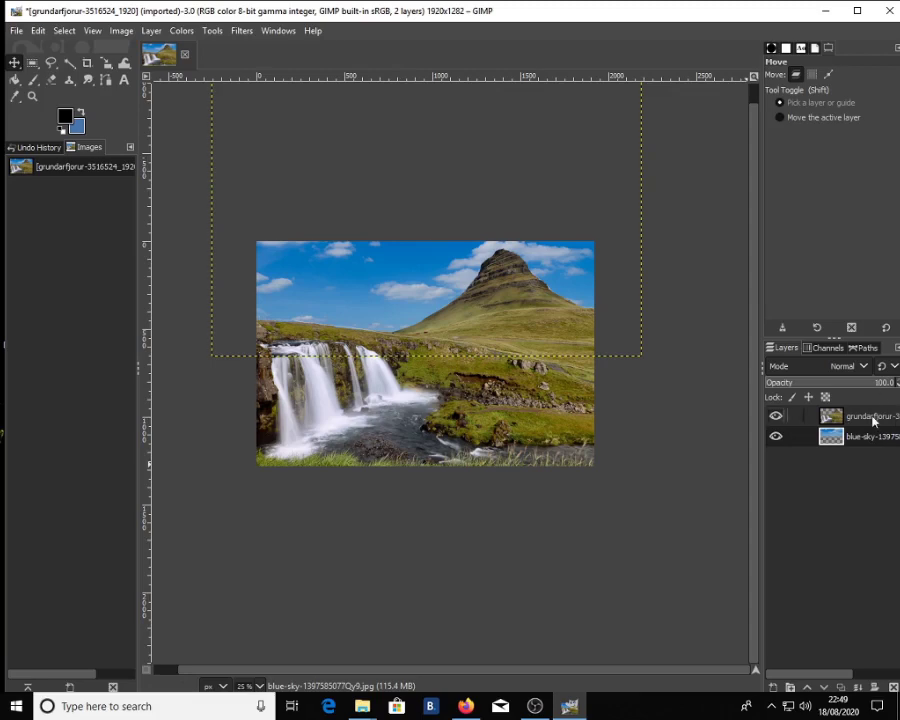
click(873, 421)
right_click(873, 421)
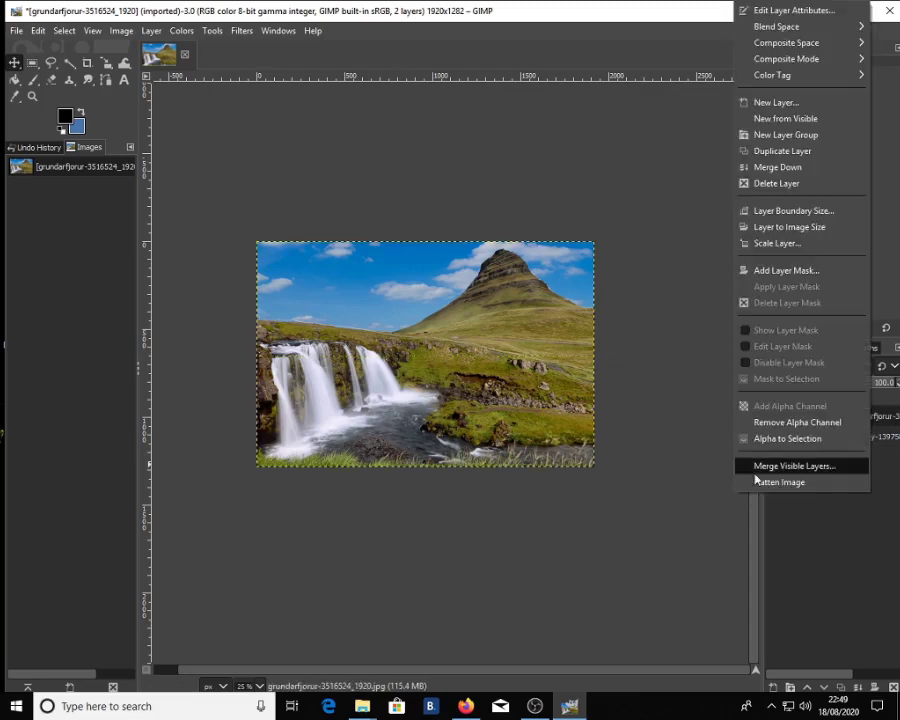
click(713, 483)
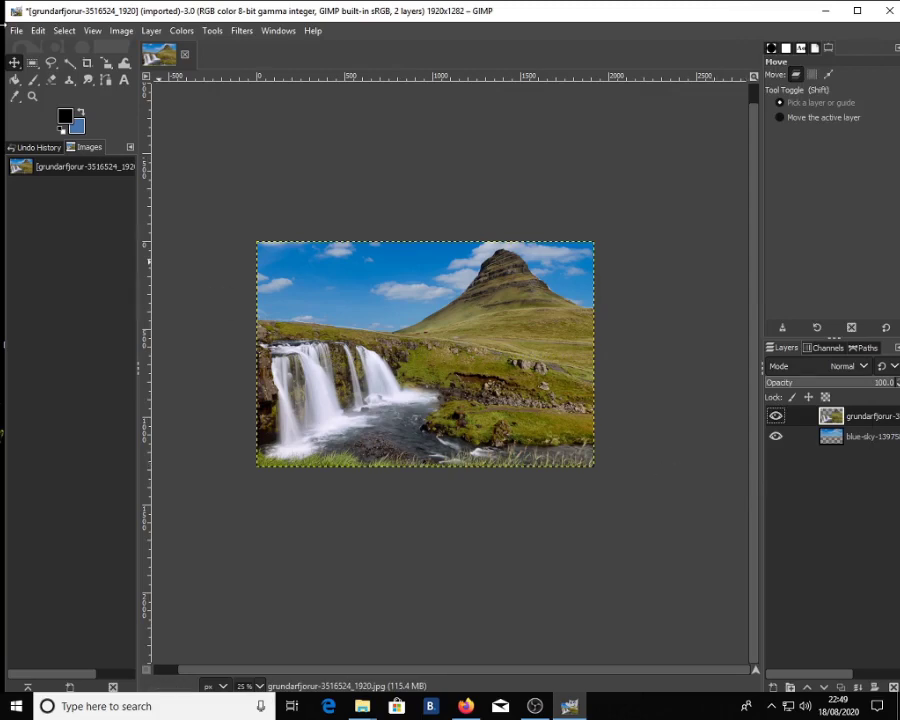
Export the composite to the hi) folder as grundarfjorur-1.png, keeping the offered PNG options.
click(16, 31)
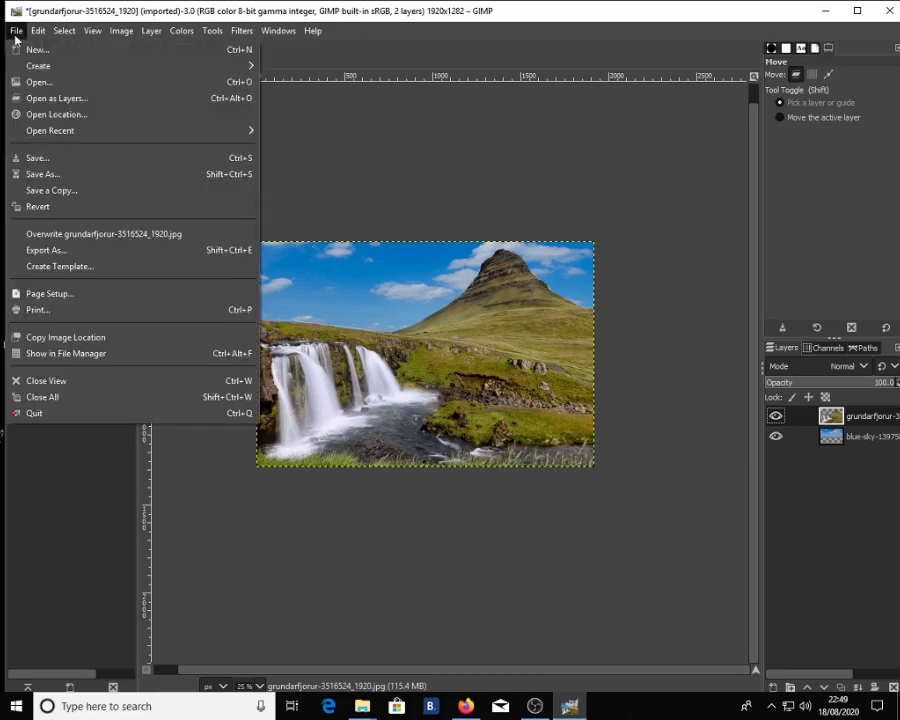
click(82, 251)
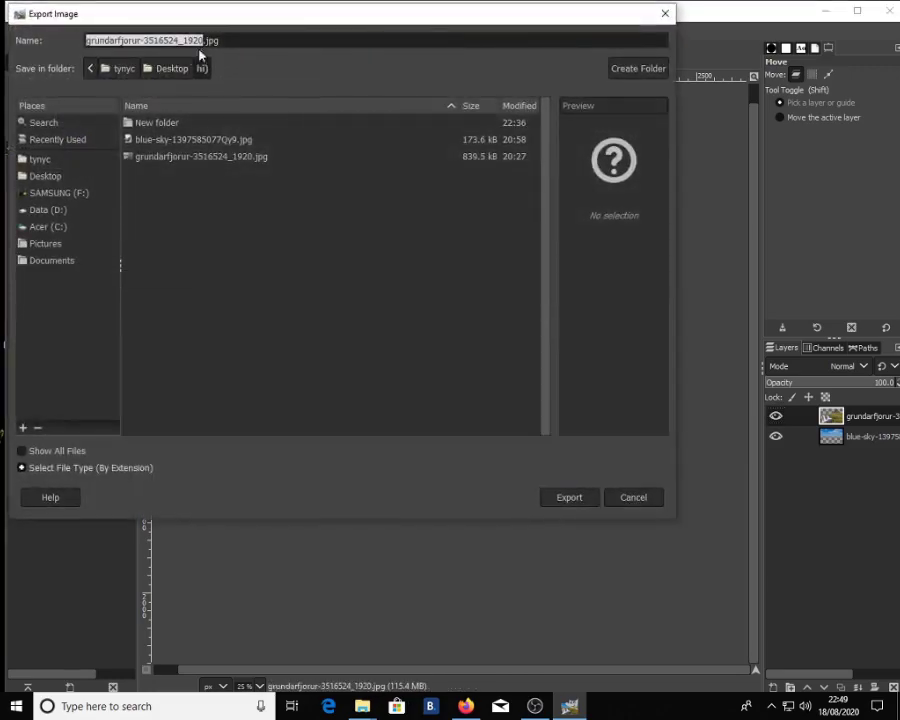
click(228, 40)
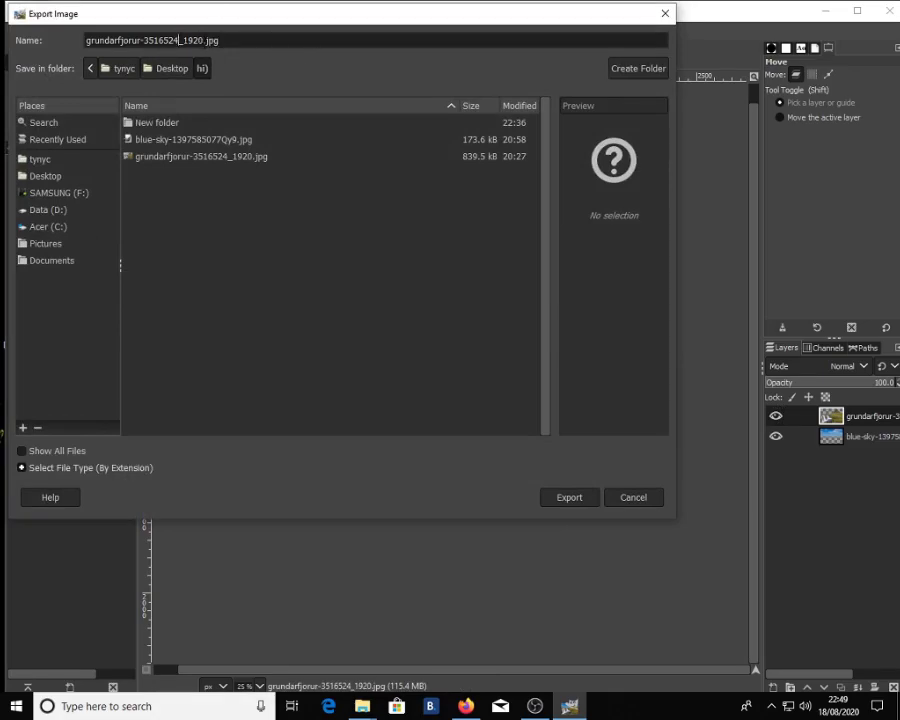
double_click(178, 40)
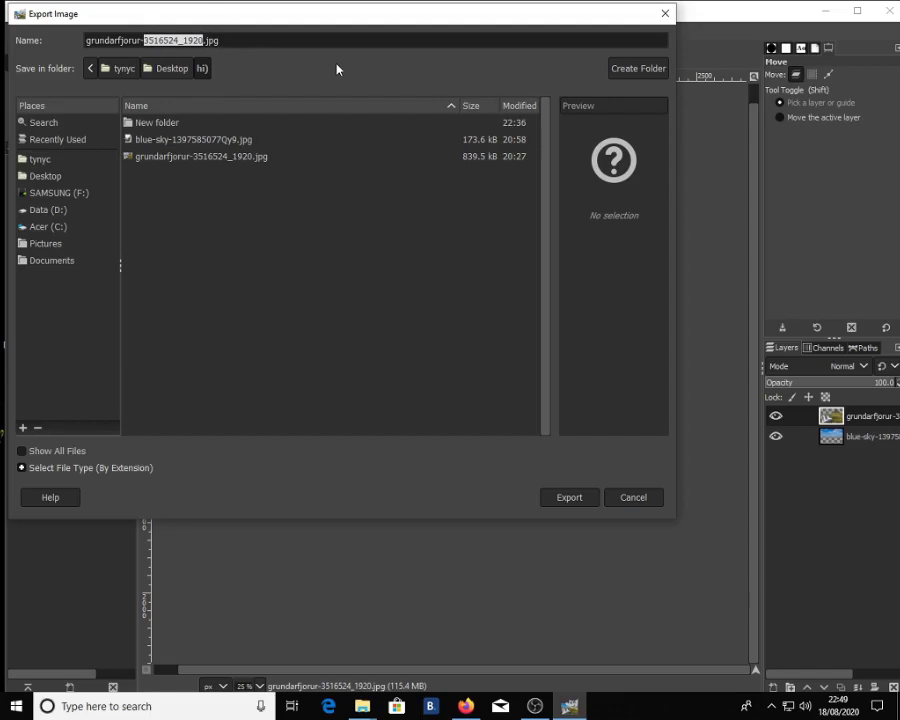
text(1)
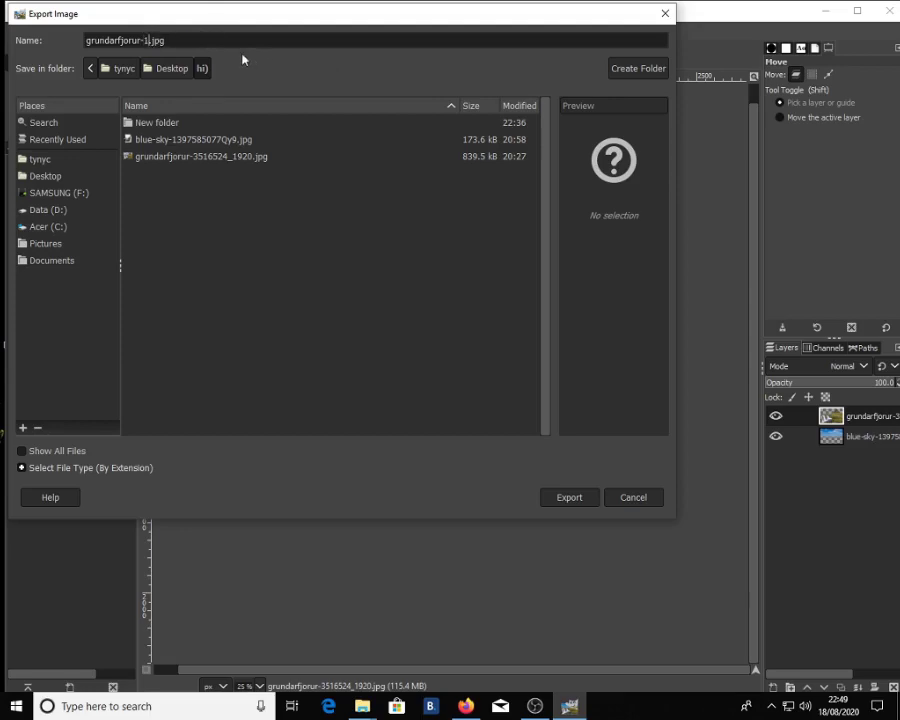
key(Delete)
key(Delete)
key(Delete)
key(Delete)
text(.png)
click(568, 497)
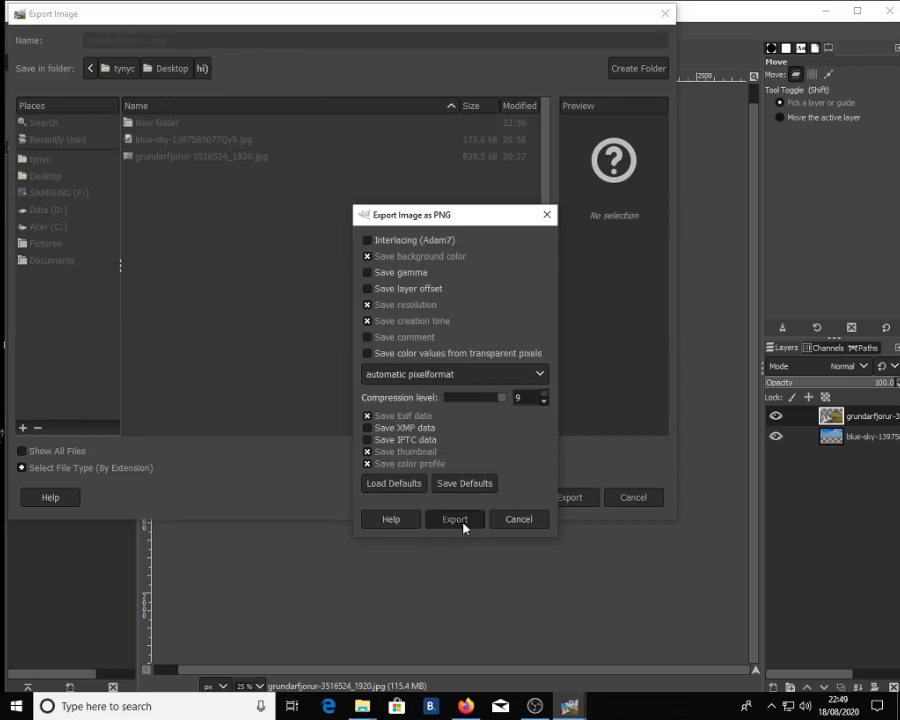
click(462, 524)
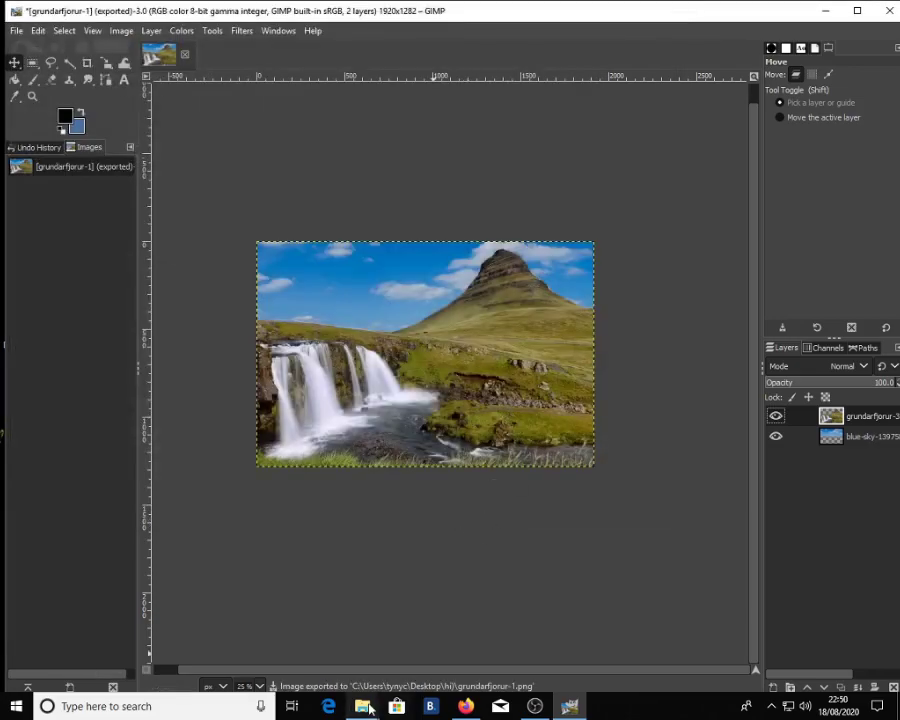
Switch to the hi) folder in File Explorer and open the exported grundarfjorur-1 image in Photos.
mouse_move(362, 706)
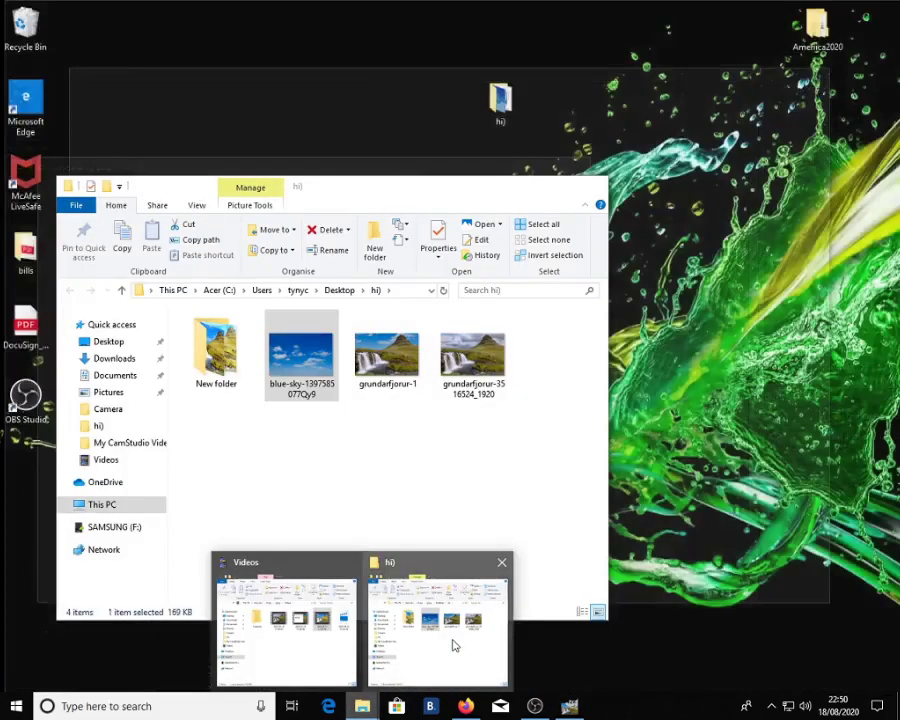
click(453, 645)
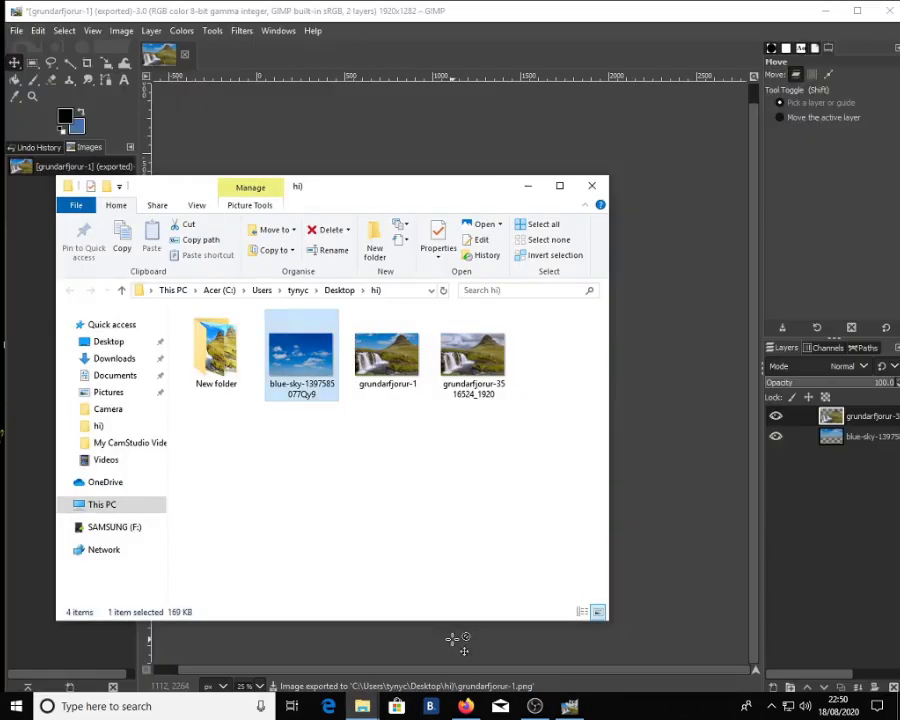
click(394, 376)
double_click(396, 377)
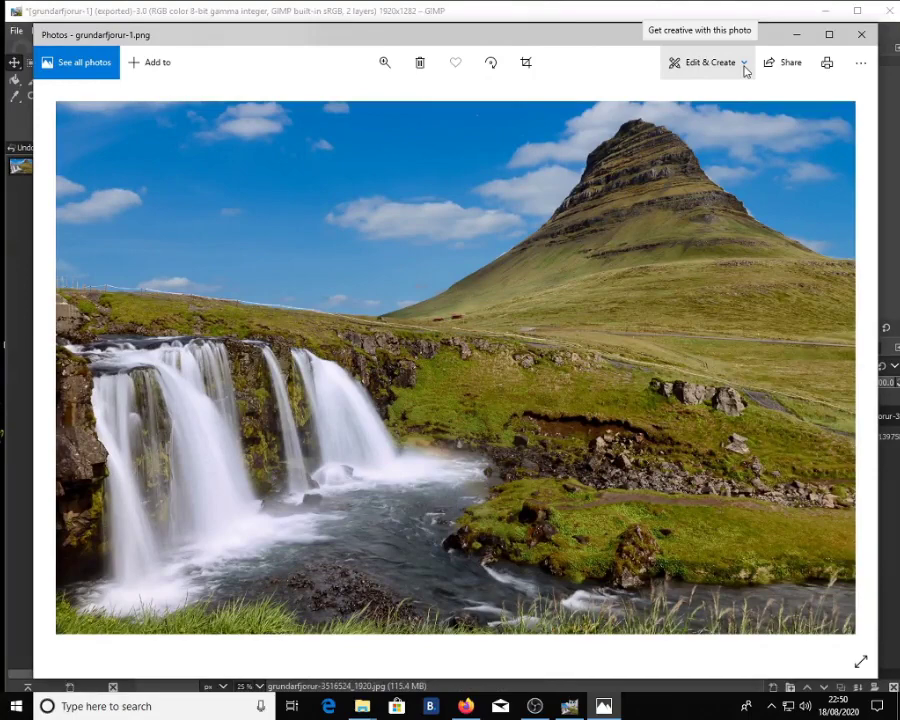
Edit the photo's adjustments: raise Light about two-thirds of the way up, Colour to maximum, and Clarity and Vignette slightly.
click(744, 66)
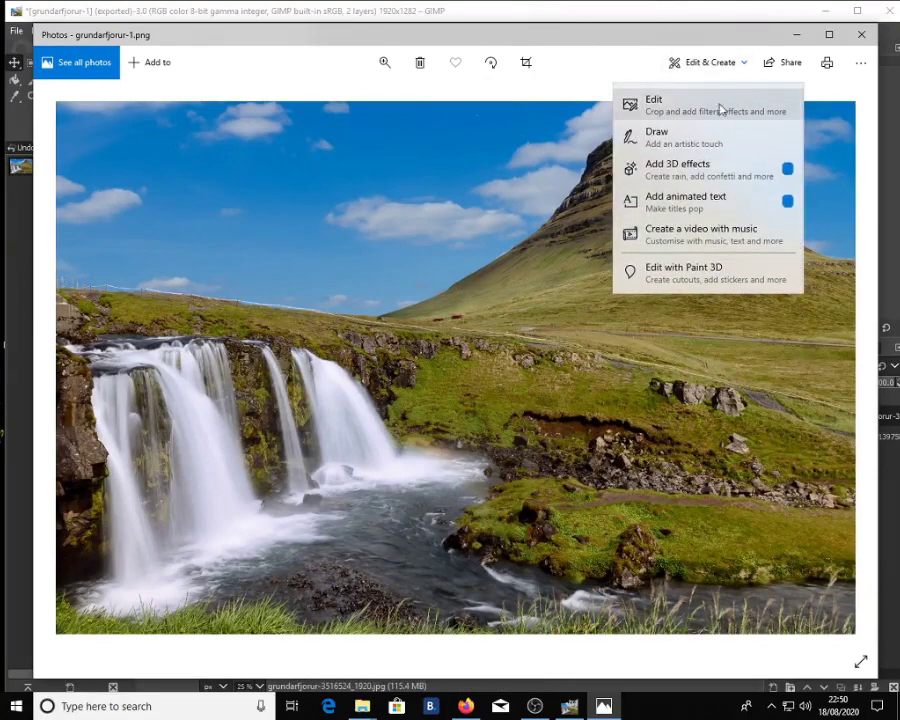
click(718, 108)
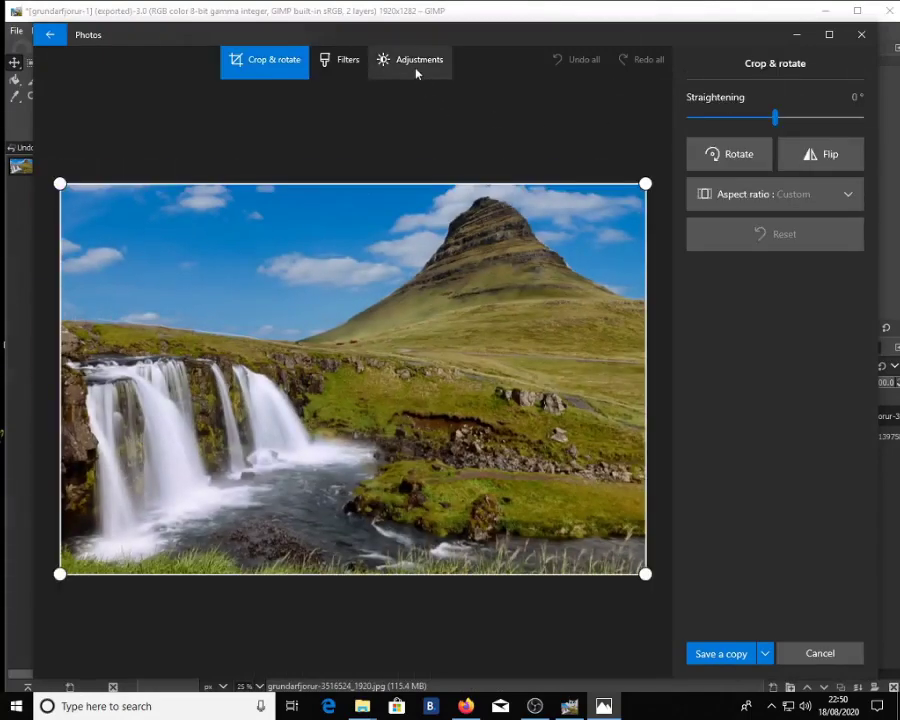
click(416, 68)
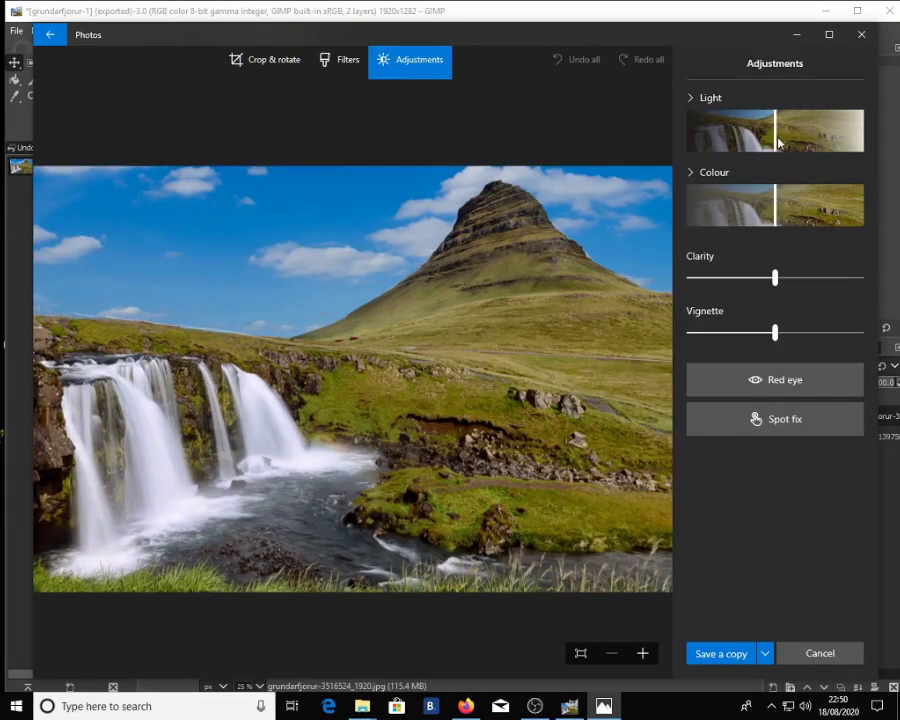
drag(781, 141, 836, 145)
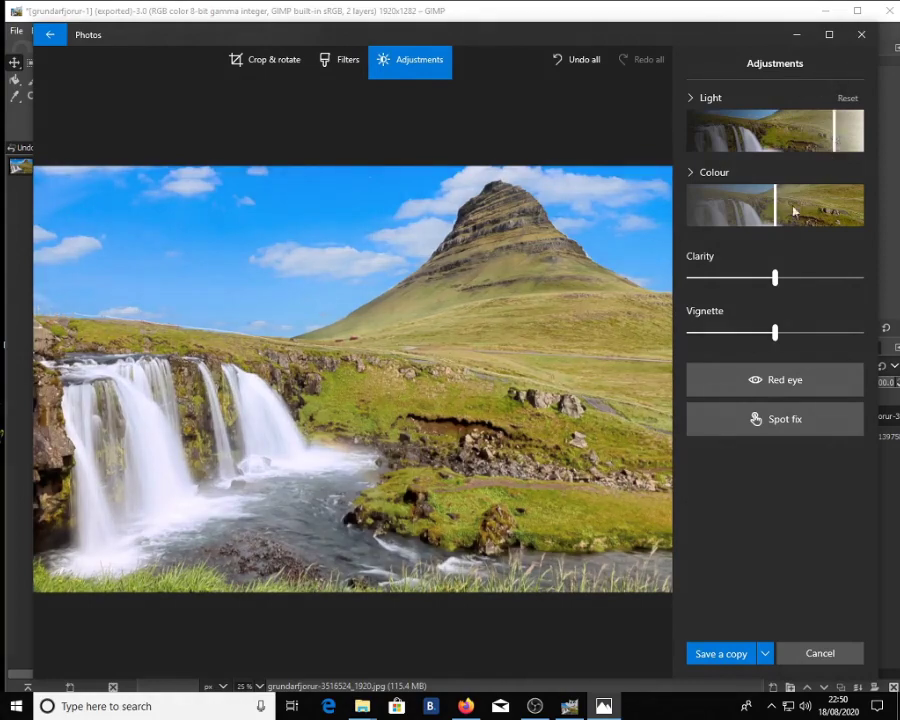
drag(774, 205, 898, 216)
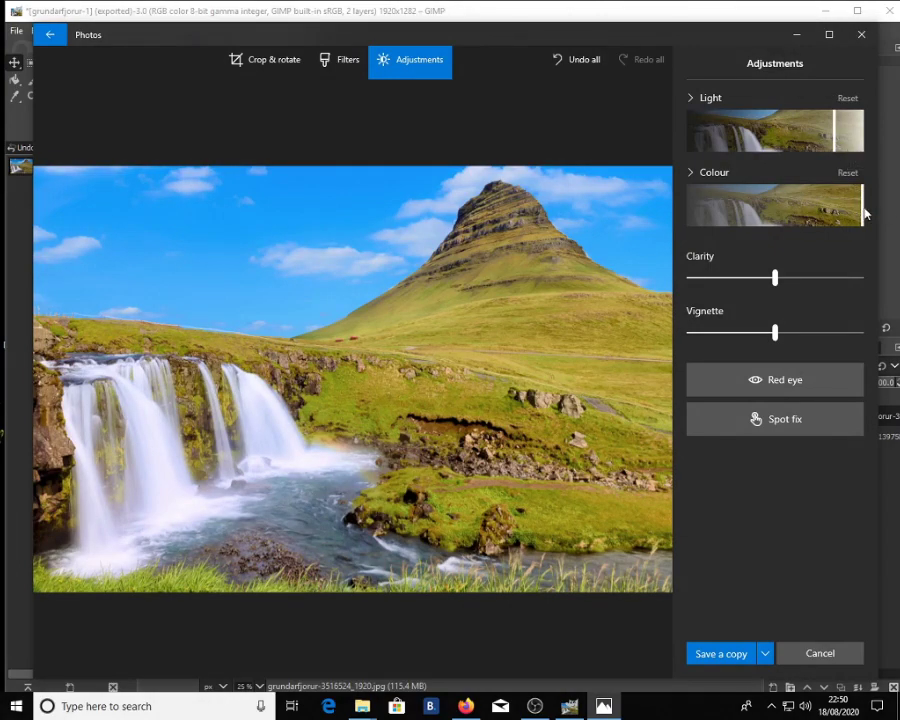
drag(862, 212, 898, 214)
mouse_move(777, 279)
mouse_down()
mouse_move(820, 275)
mouse_move(773, 279)
mouse_move(781, 281)
mouse_up()
drag(775, 340, 782, 331)
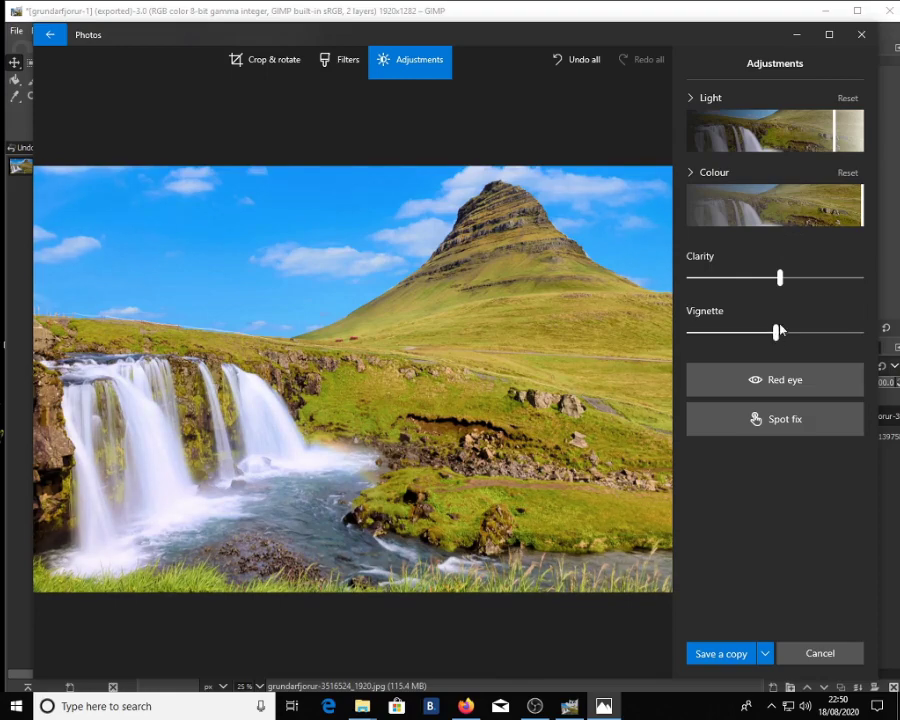
Save a copy of the adjusted photo as grundarfjorur-2 in PNG format in the hi) folder.
click(740, 655)
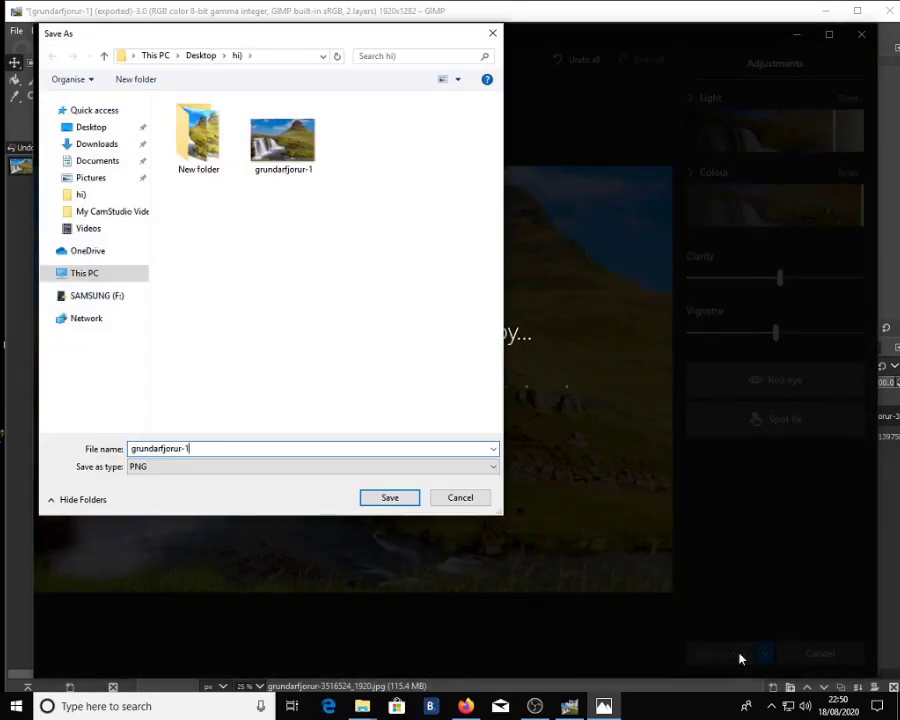
key(BackSpace)
text(2)
click(389, 498)
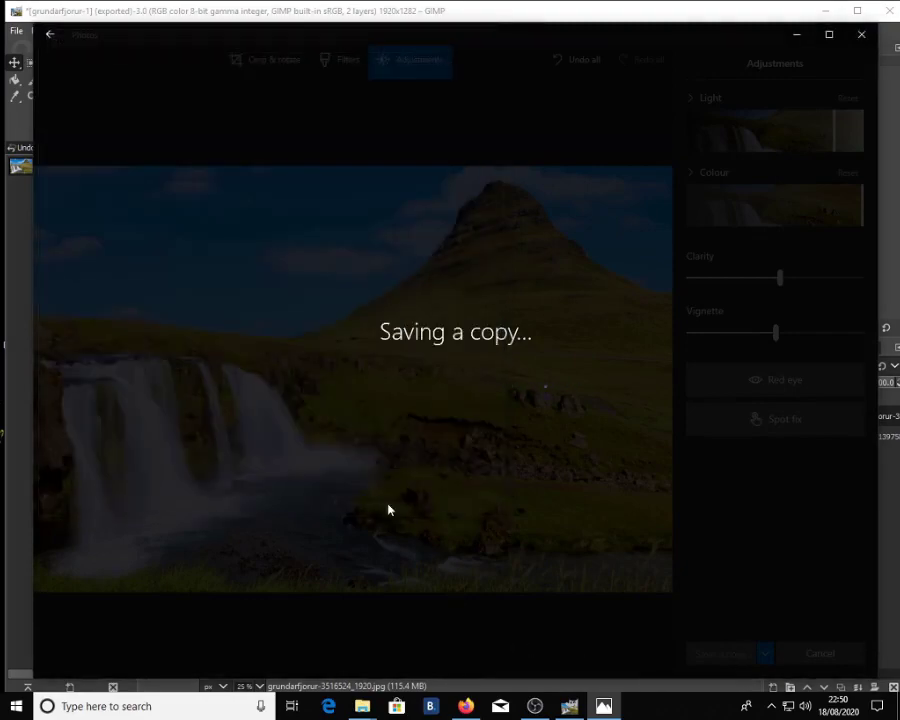